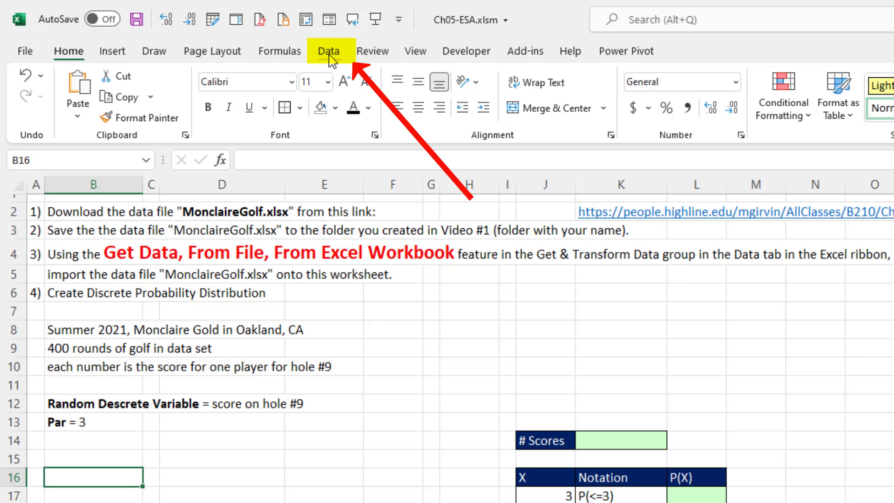
Reveal the From Excel Workbook option under Data > Get Data > From File.
left_click(330, 55)
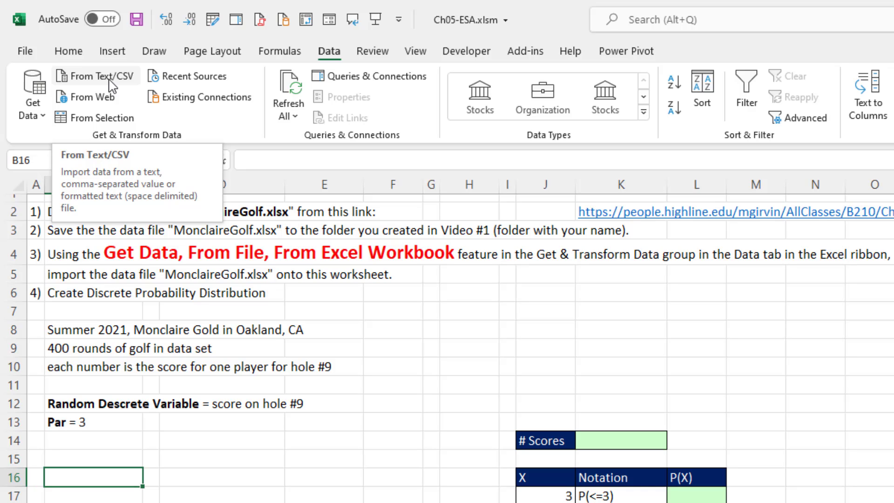
left_click(44, 117)
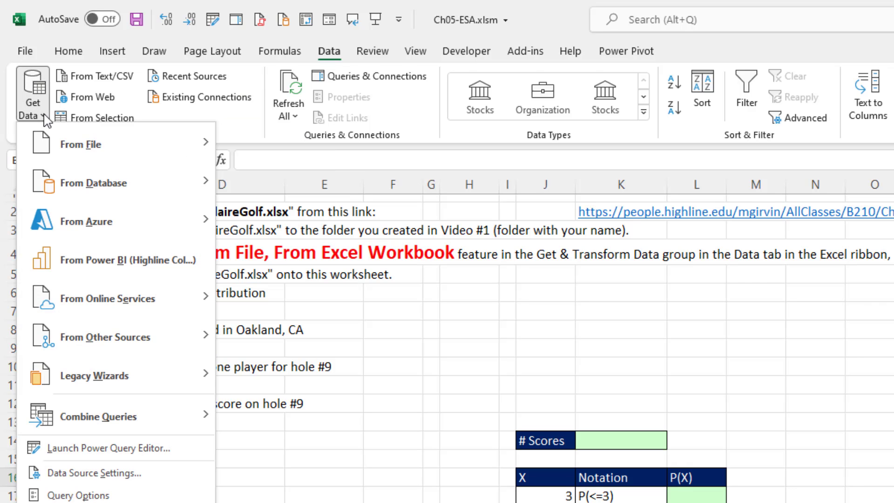
mouse_move(190, 151)
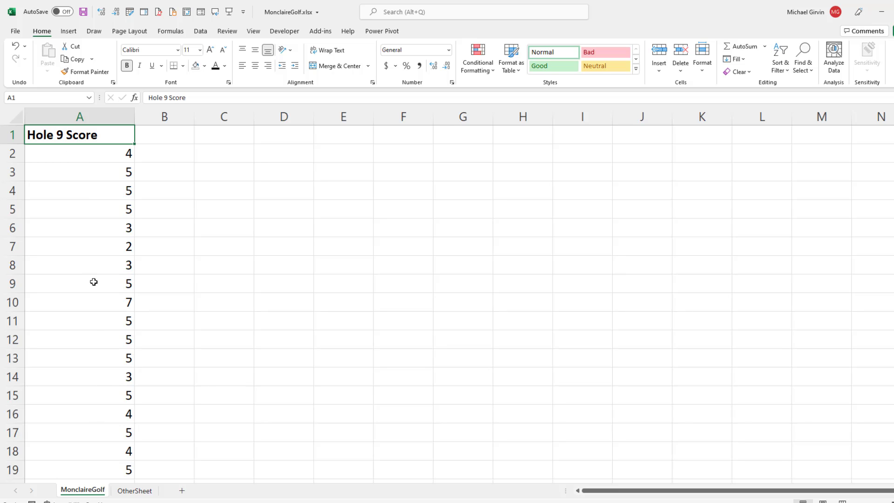
On OtherSheet, select K4, then select the named range Price (F4:F8) from the Name Box.
left_click(128, 493)
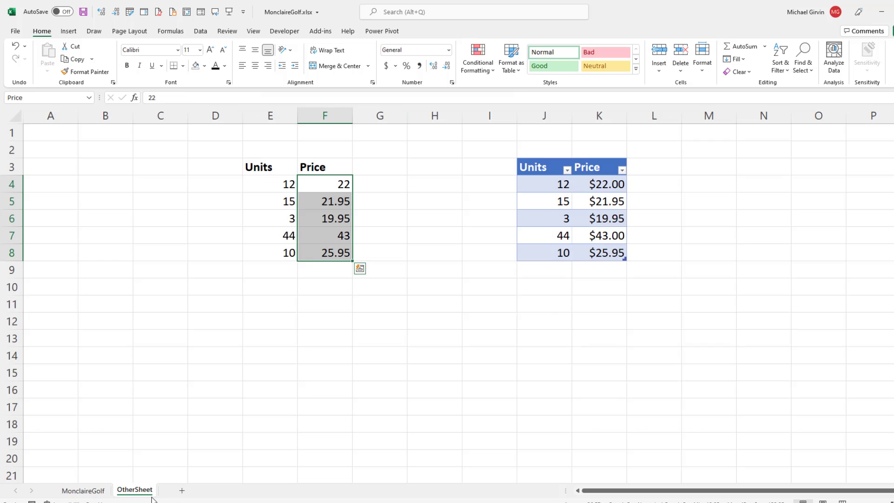
left_click(577, 189)
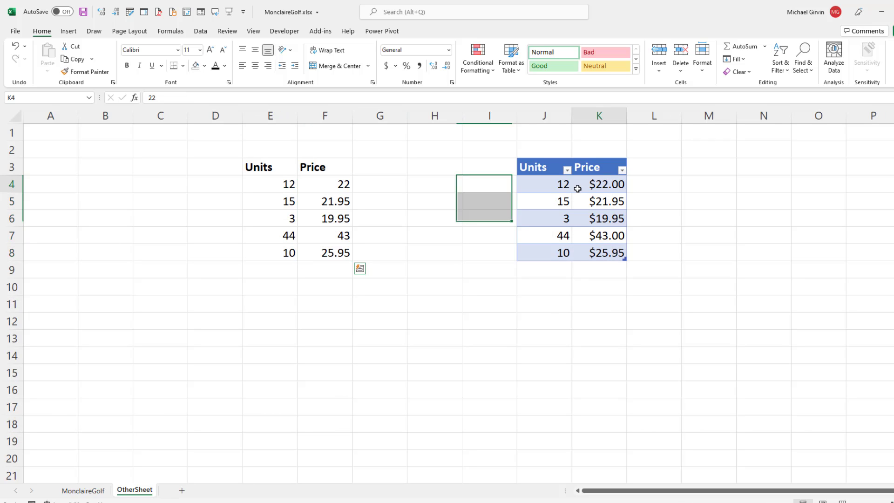
left_click(89, 98)
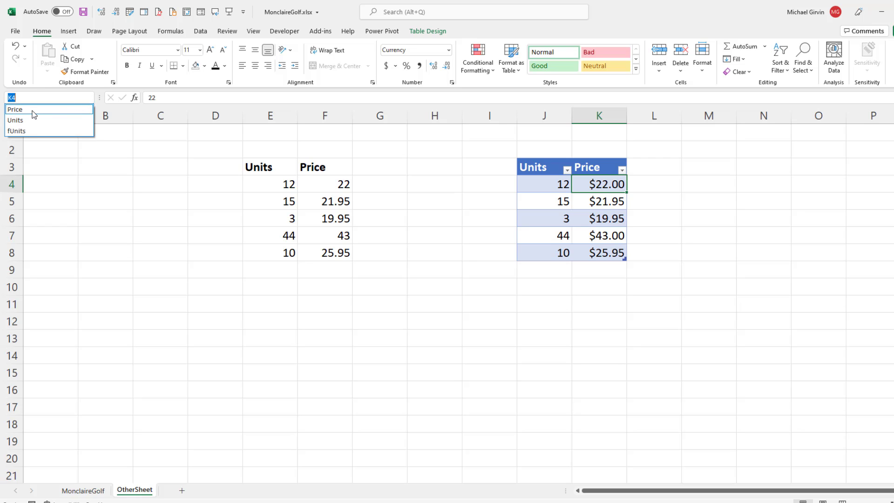
left_click(27, 111)
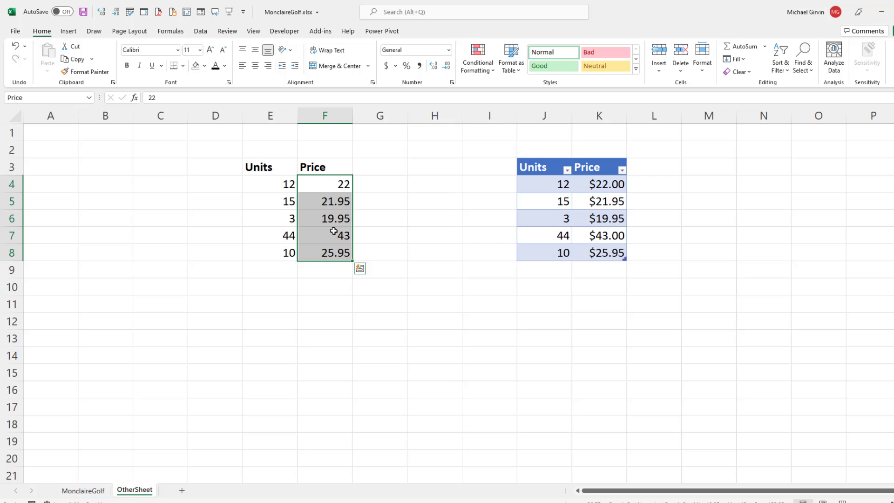
On the MonclaireGolf sheet, jump from A2 to the last score in row 401 and back.
left_click(82, 491)
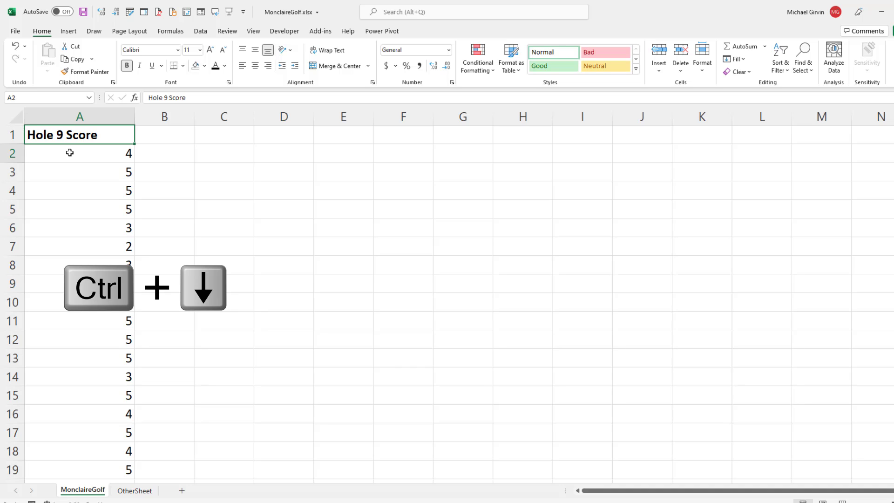
left_click(70, 152)
key("ctrl+Down")
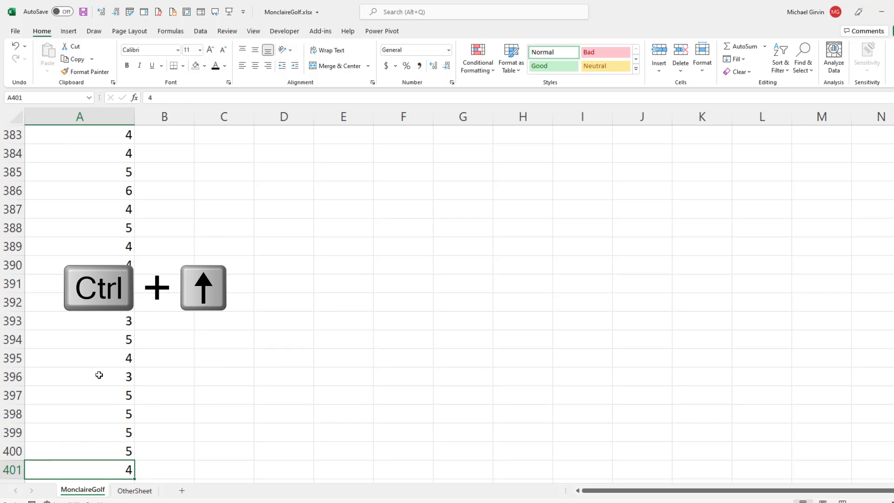
key("ctrl+Up")
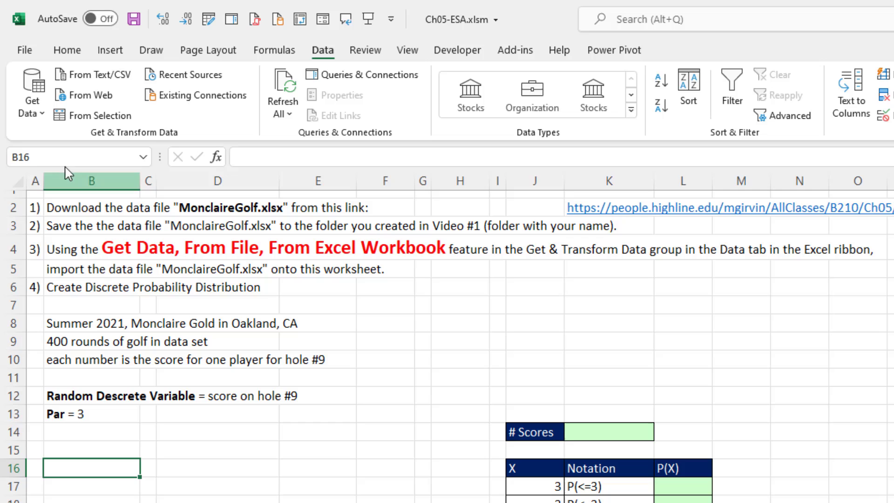
Import from an Excel workbook, choosing the MonclaireGolf.xlsx file.
left_click(34, 111)
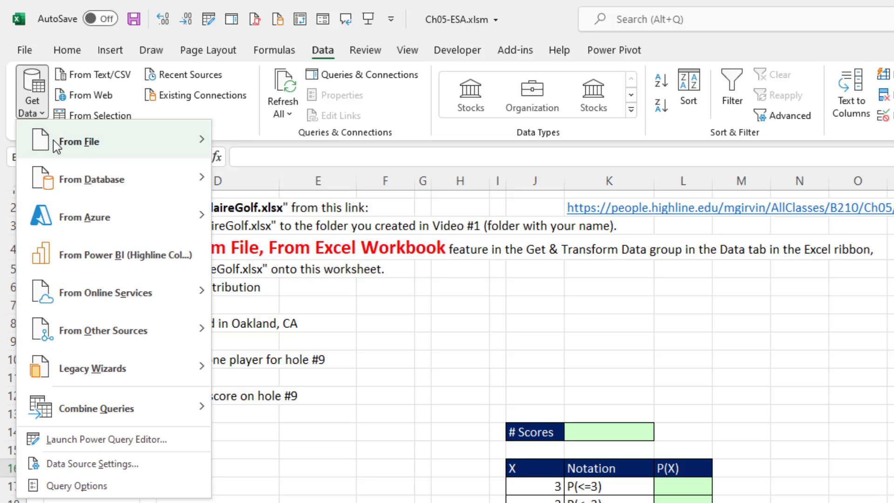
mouse_move(58, 144)
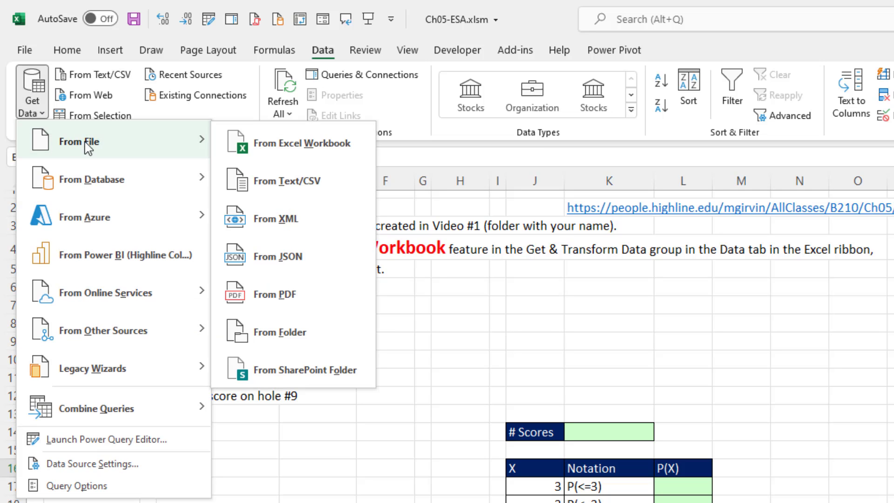
left_click(277, 151)
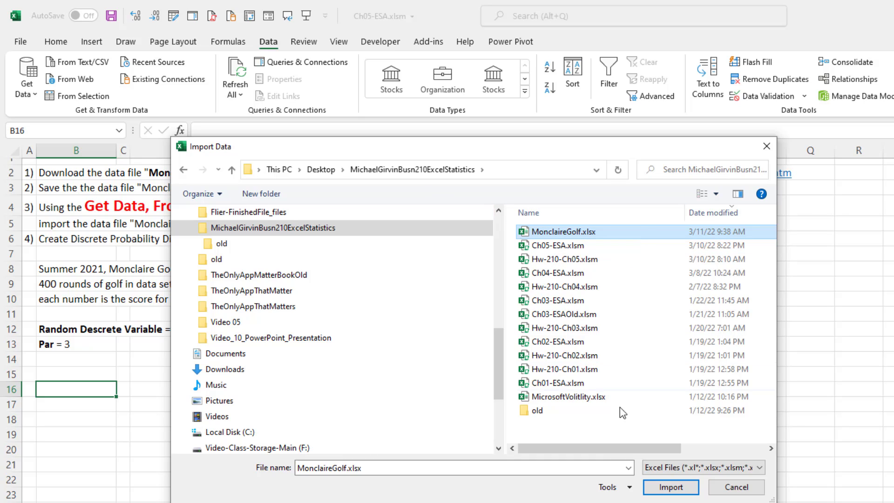
left_click(671, 487)
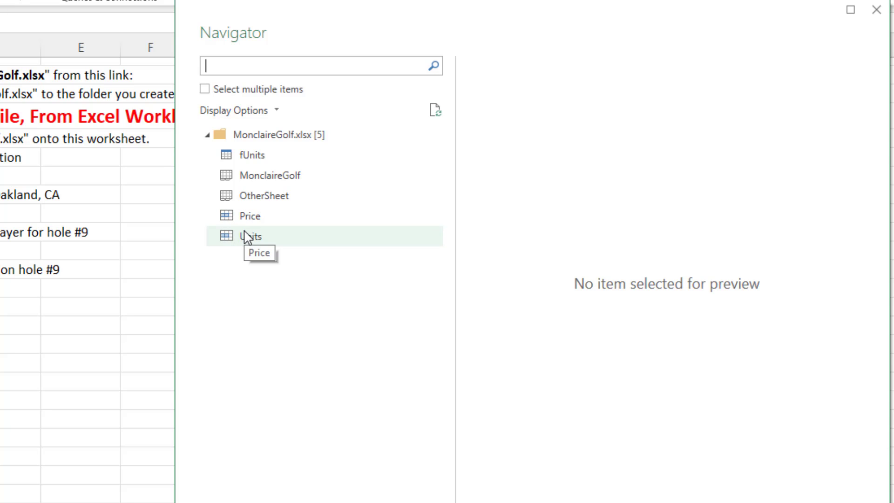
Preview MonclaireGolf and fUnits in the Navigator, then settle on the MonclaireGolf sheet.
left_click(262, 184)
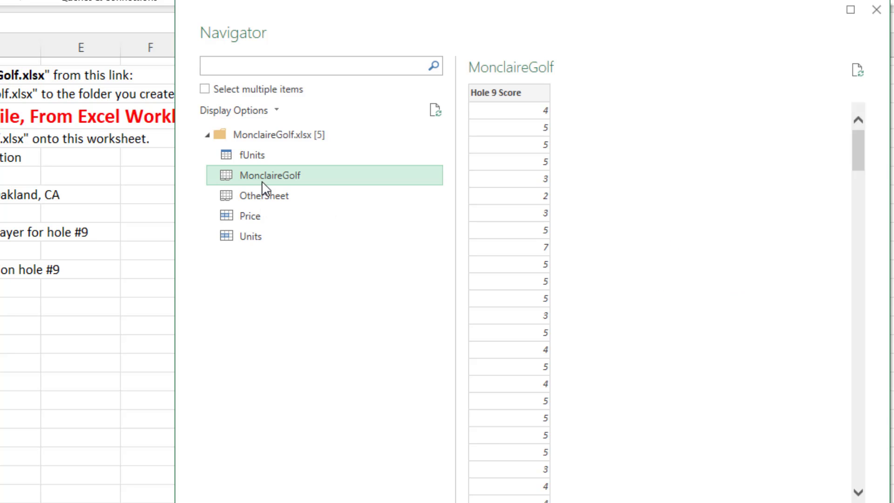
left_click(251, 155)
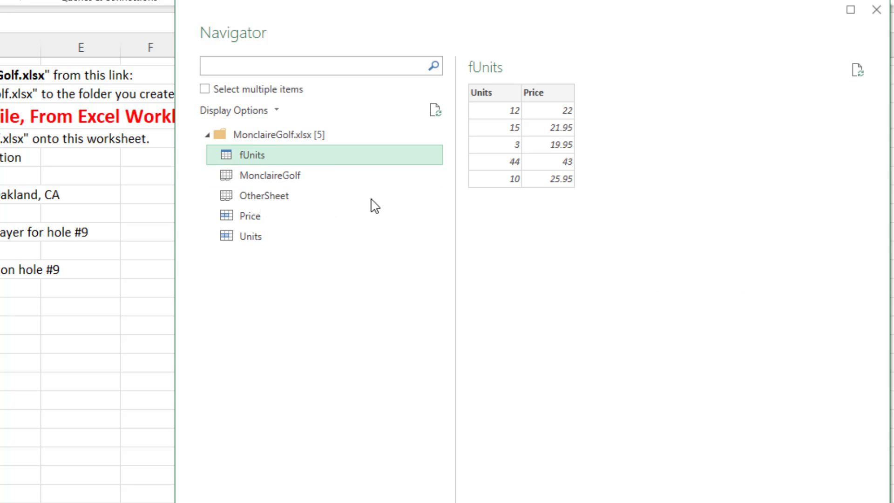
left_click(275, 180)
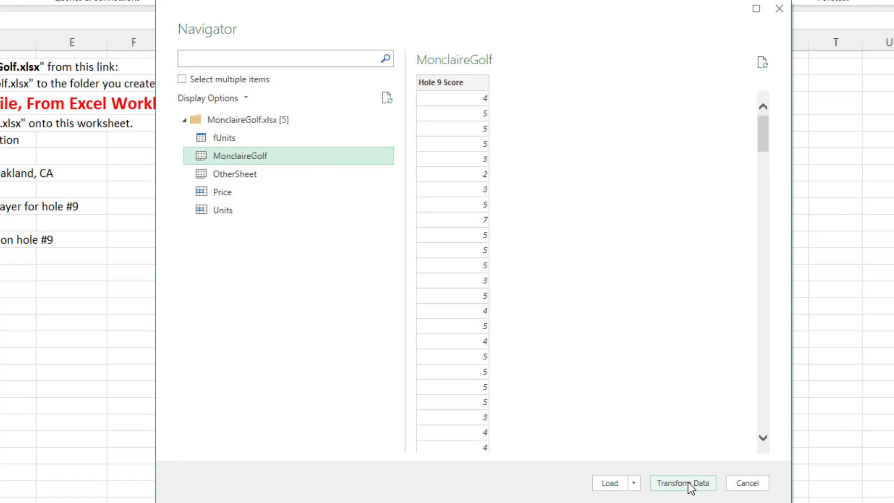
In Power Query, set Hole 9 Score to Whole Number, then choose Close & Load To.
left_click(683, 483)
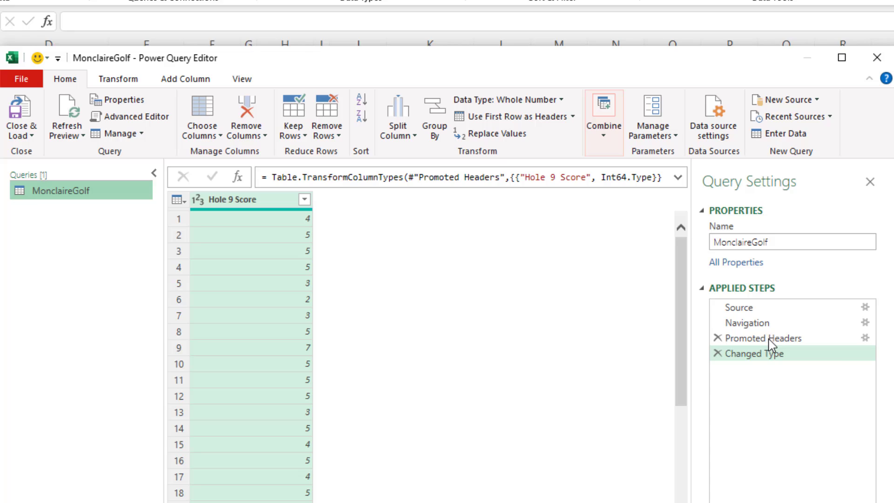
left_click(202, 202)
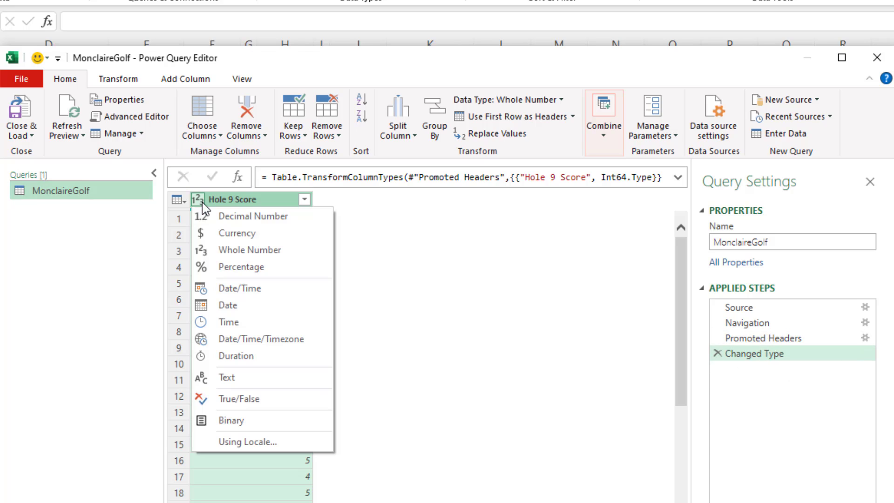
left_click(228, 249)
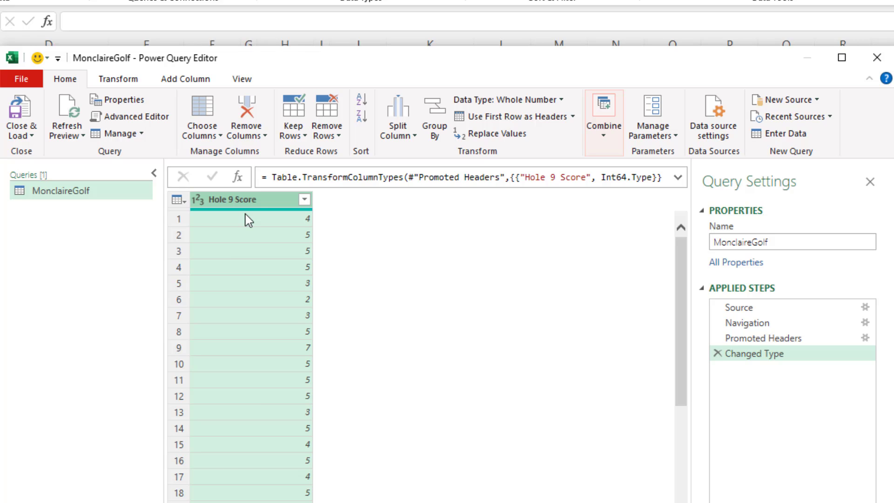
left_click(33, 135)
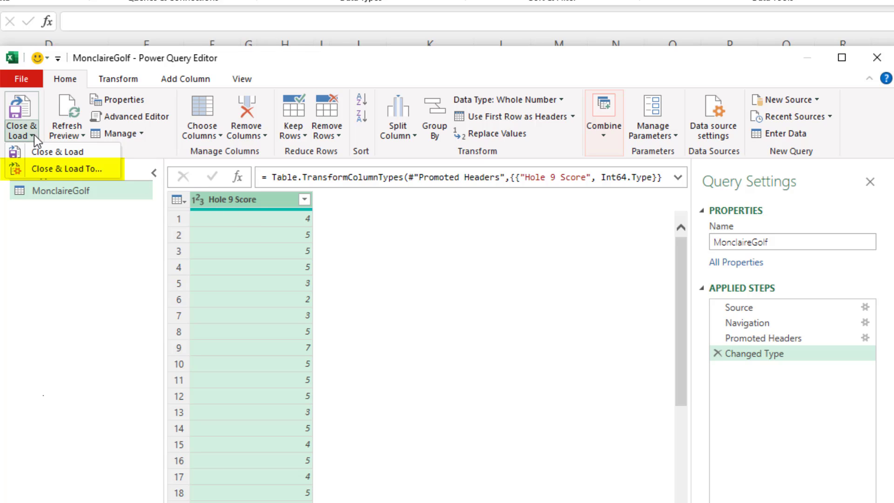
left_click(53, 169)
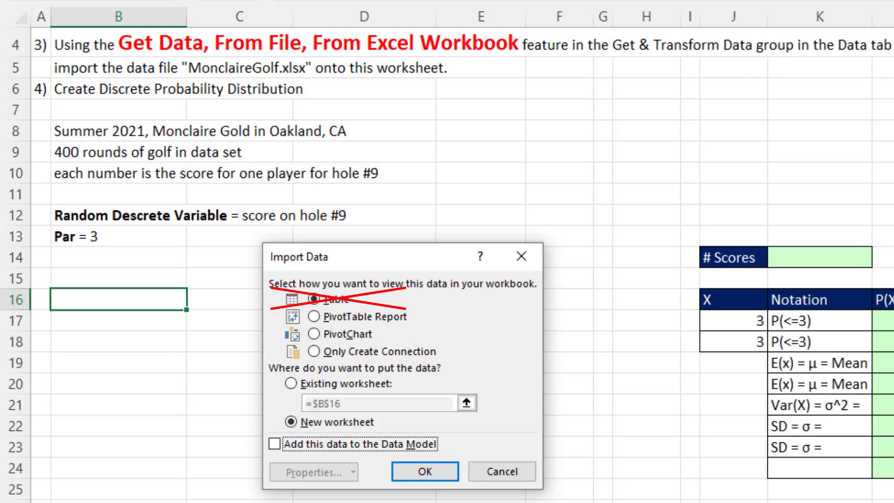
Load the query as a PivotTable Report on the existing worksheet at $B$16.
left_click(316, 319)
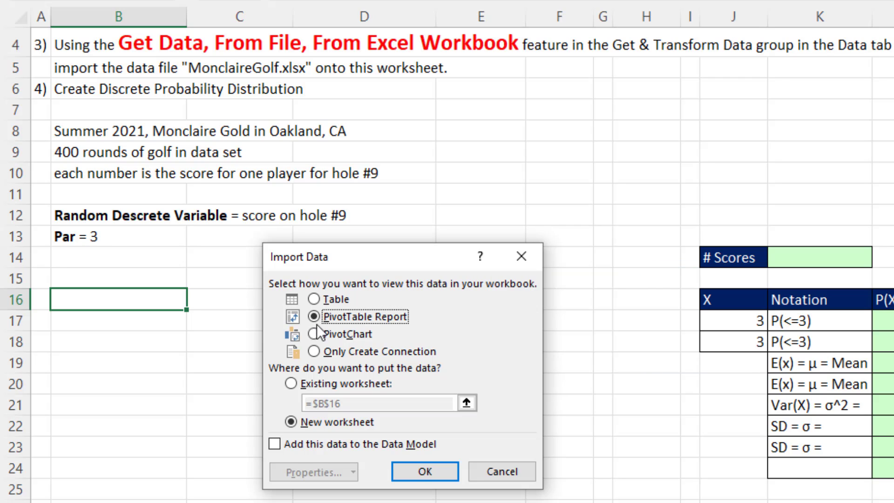
left_click(382, 316)
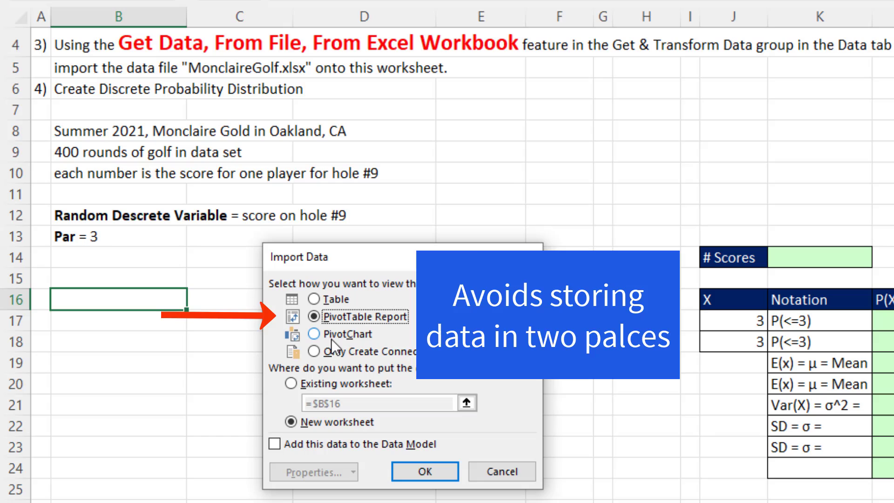
left_click(292, 384)
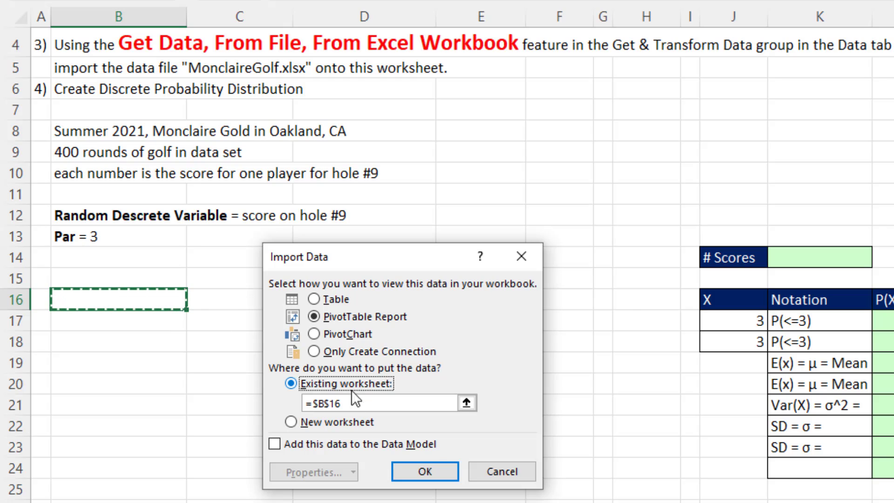
left_click(424, 468)
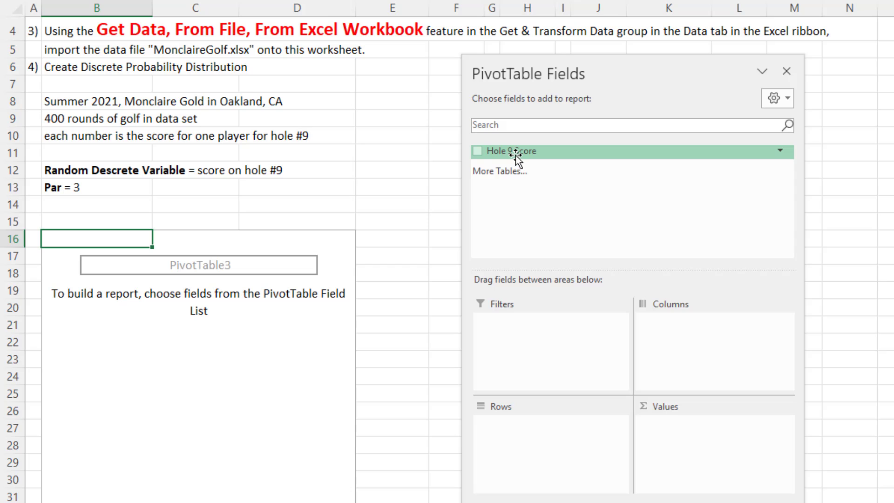
Put Hole 9 Score in Rows and Values, listing scores 2–7 with sums totalling 1723.
left_click_drag(501, 152, 526, 432)
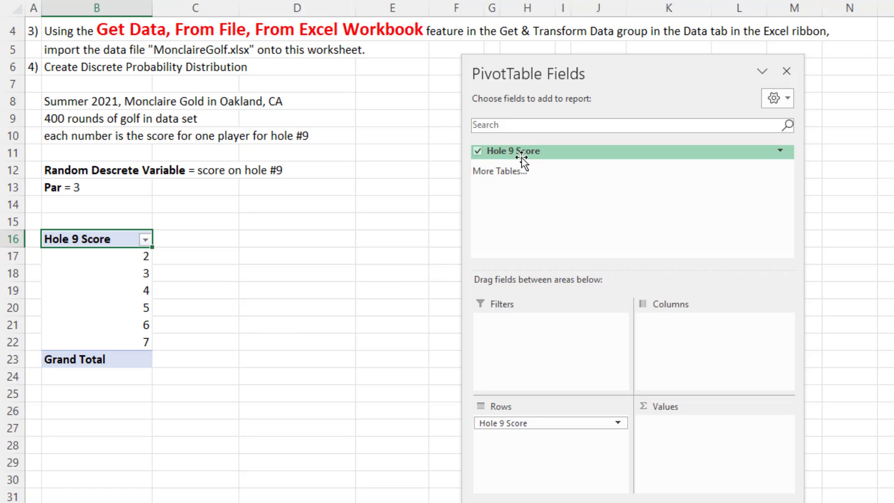
left_click_drag(498, 152, 676, 347)
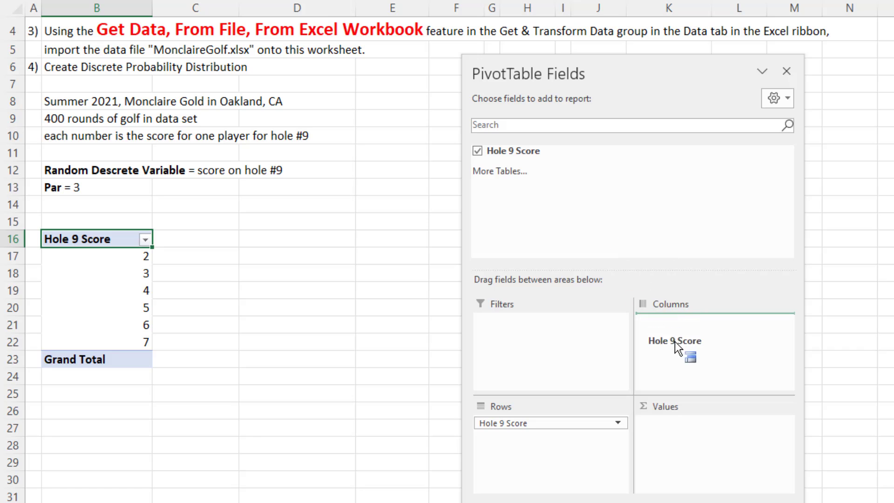
left_click_drag(686, 392, 697, 439)
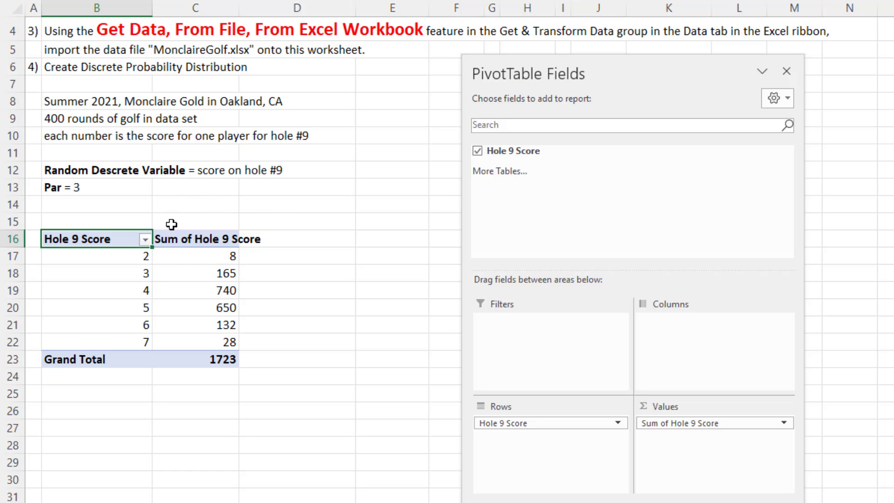
Change the Hole 9 Score value column from Sum to Count.
right_click(215, 275)
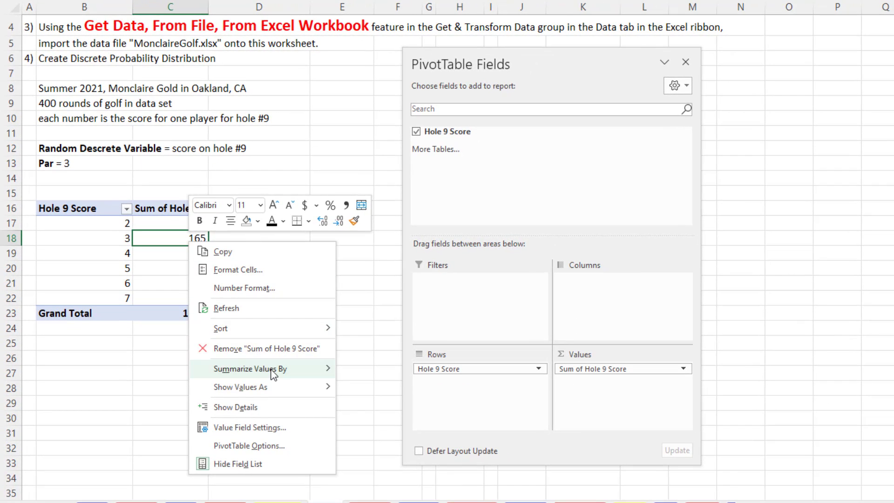
mouse_move(288, 399)
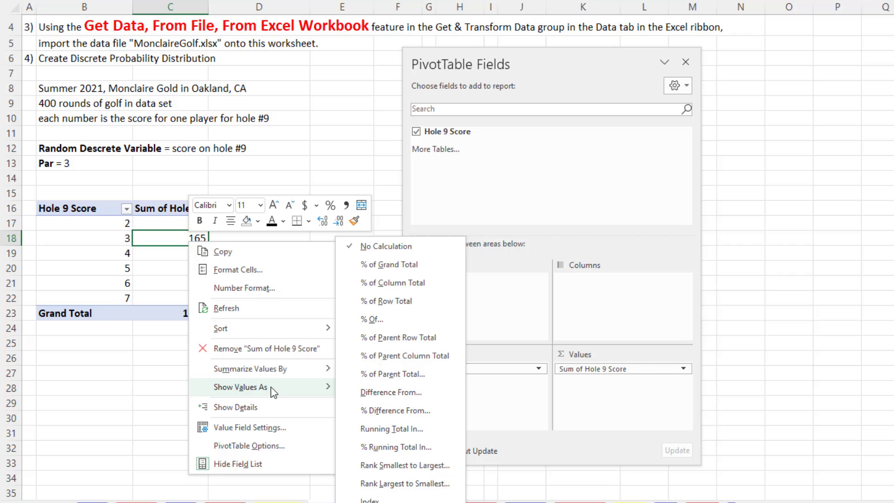
mouse_move(268, 377)
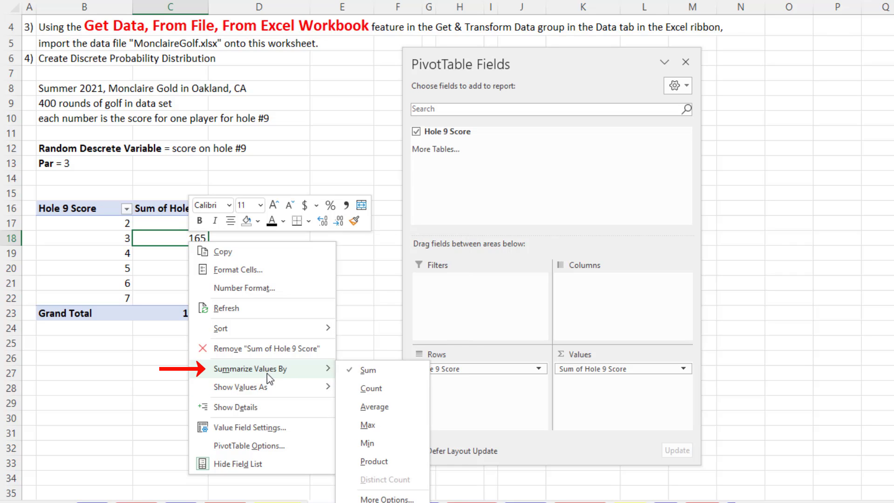
left_click(381, 392)
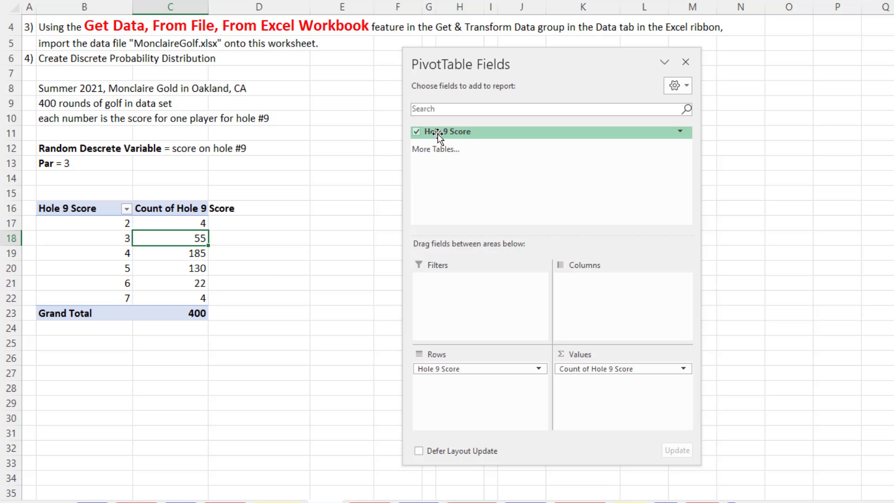
Add a second Count of Hole 9 Score column shown as % of Column Total.
left_click_drag(433, 132, 599, 400)
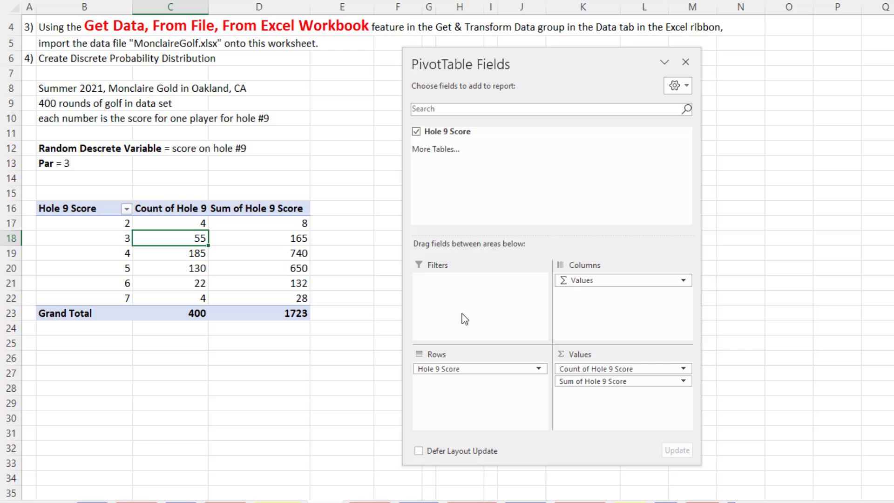
right_click(252, 239)
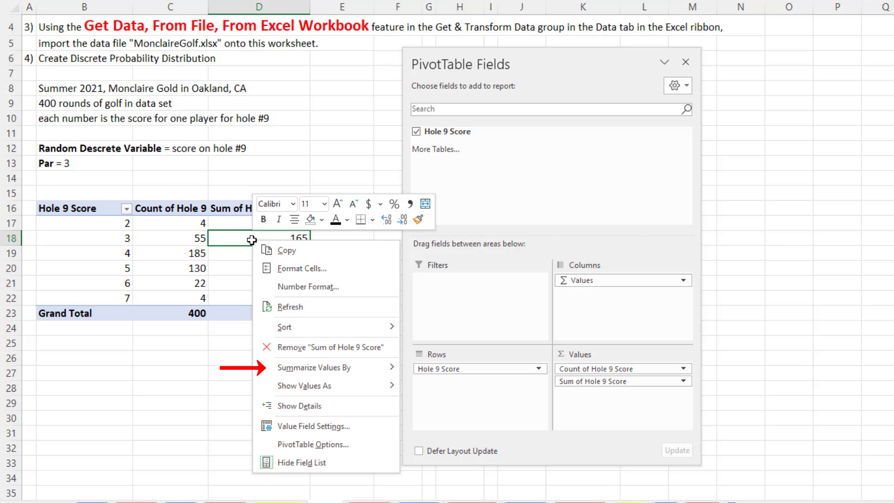
mouse_move(362, 371)
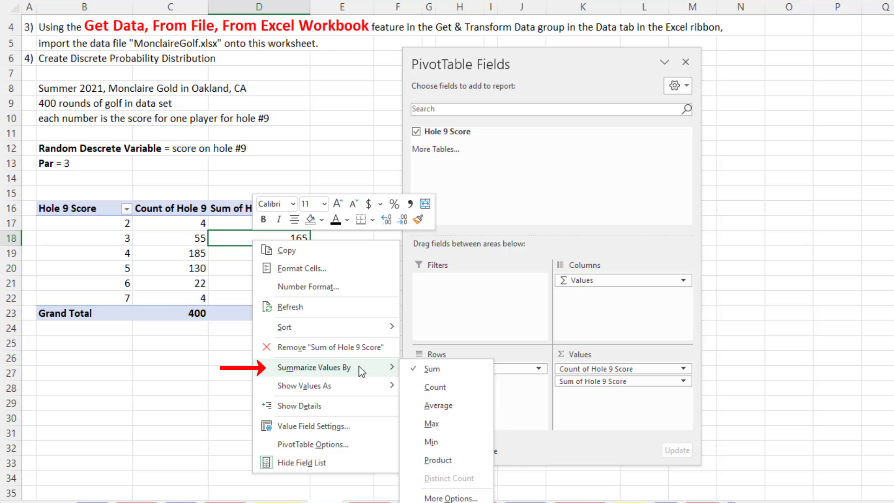
left_click(450, 393)
right_click(232, 239)
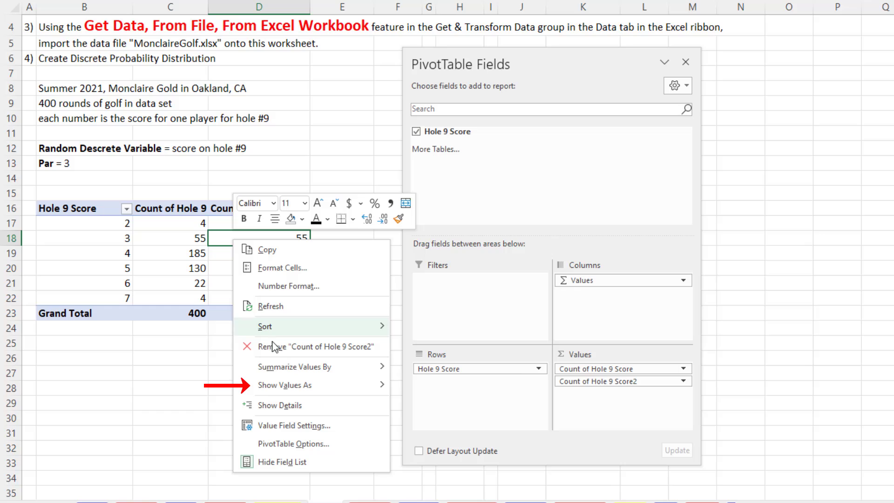
mouse_move(354, 385)
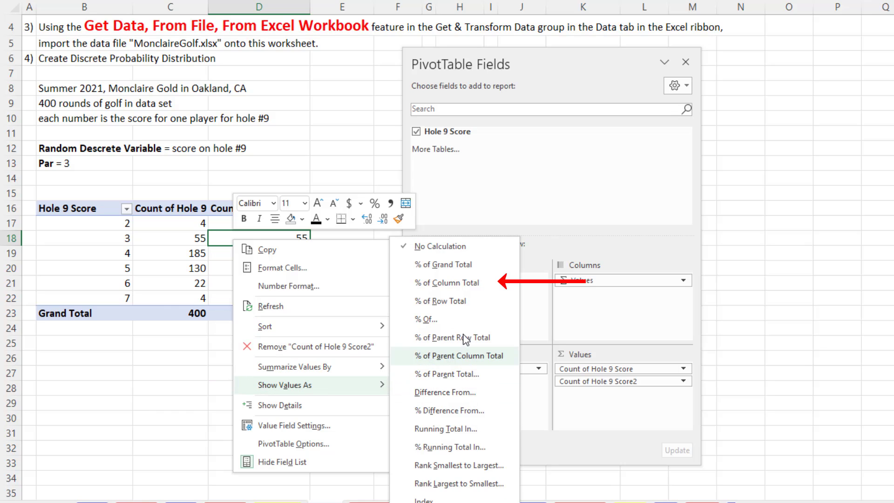
left_click(461, 285)
left_click(106, 211)
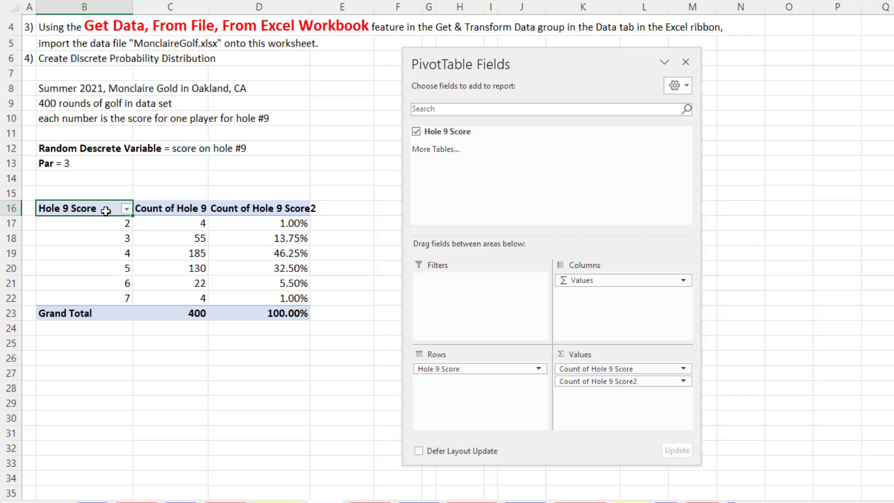
Rename the PivotTable headers to Hole 9 Score (X), Frequency and P(X).
double_click(105, 210)
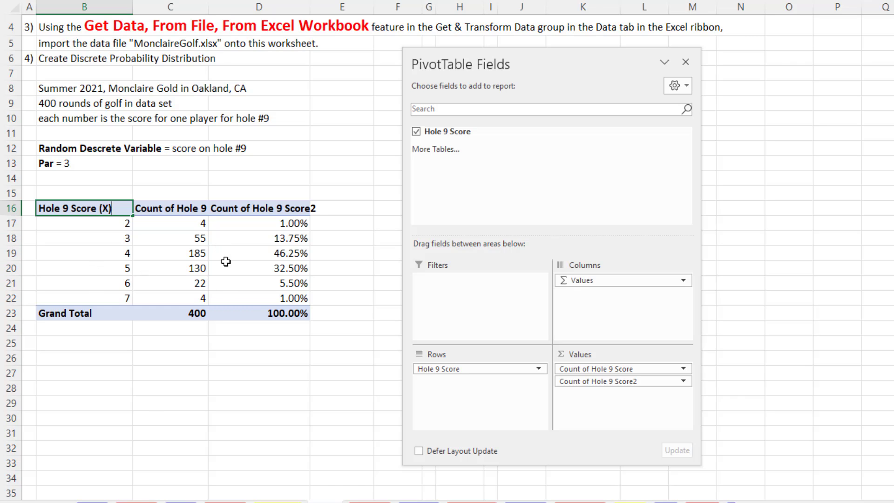
key("Tab")
type("Frequency")
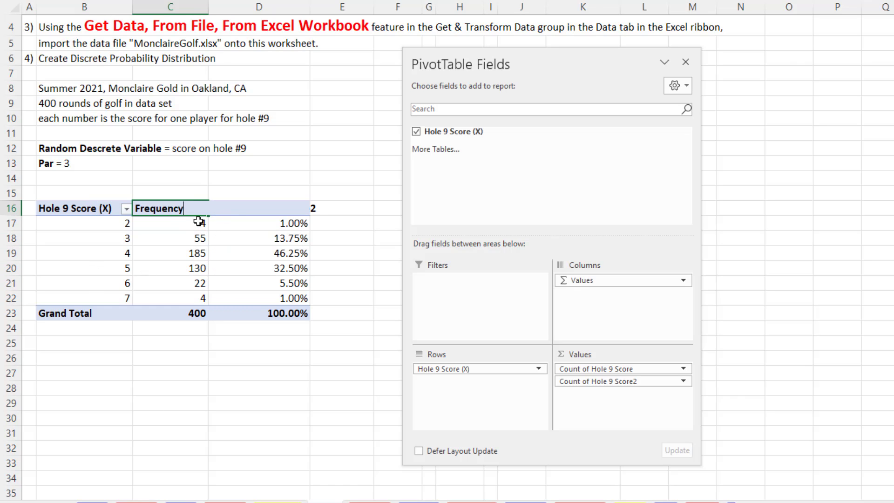
key("Tab")
type("P(")
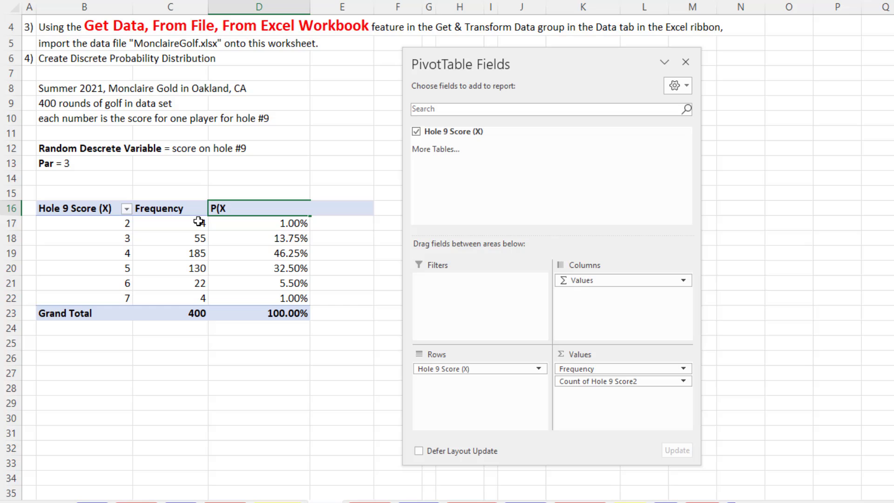
type("X)")
key("Return")
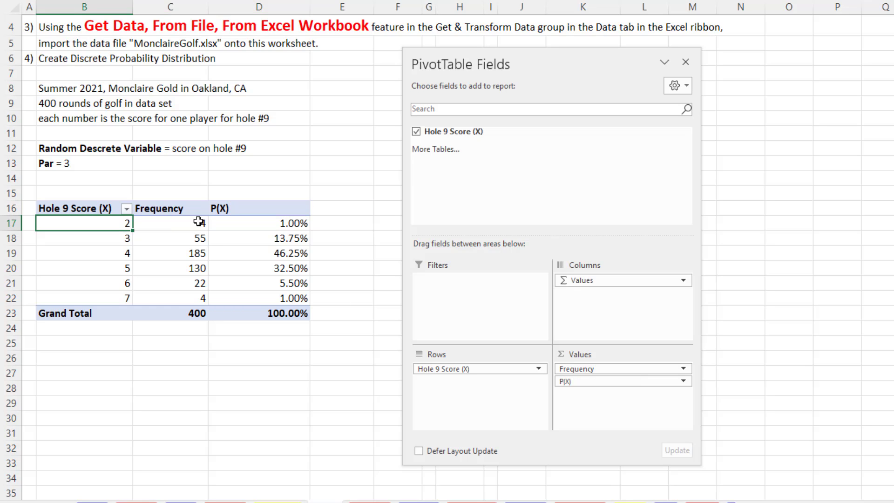
Select the P(X) values for scores 2 and 4.
left_click(340, 283)
left_click(297, 224)
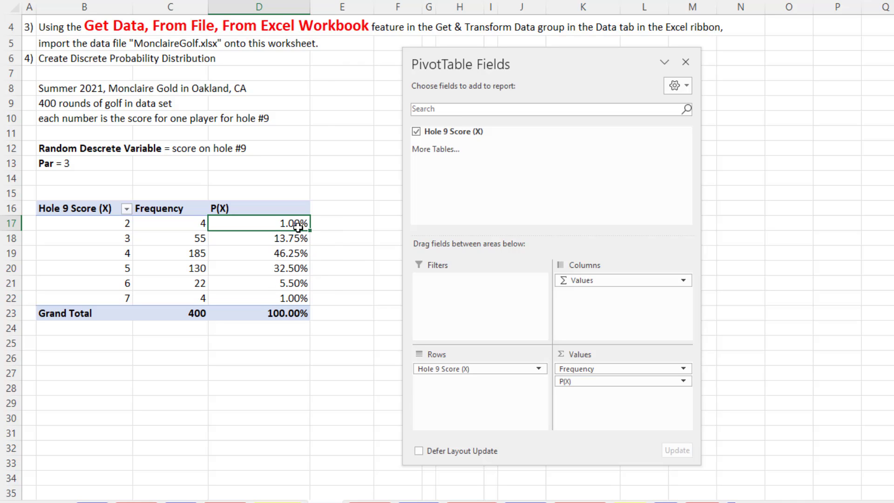
left_click(256, 252)
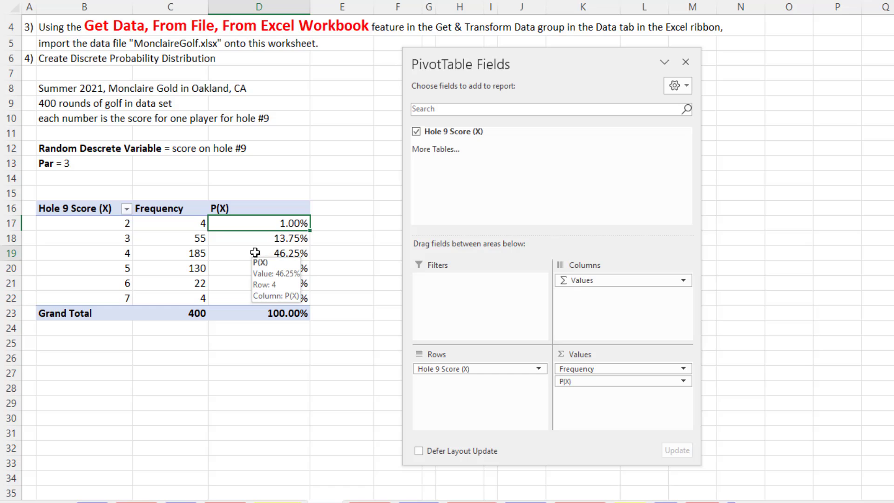
left_click_drag(255, 252, 248, 295)
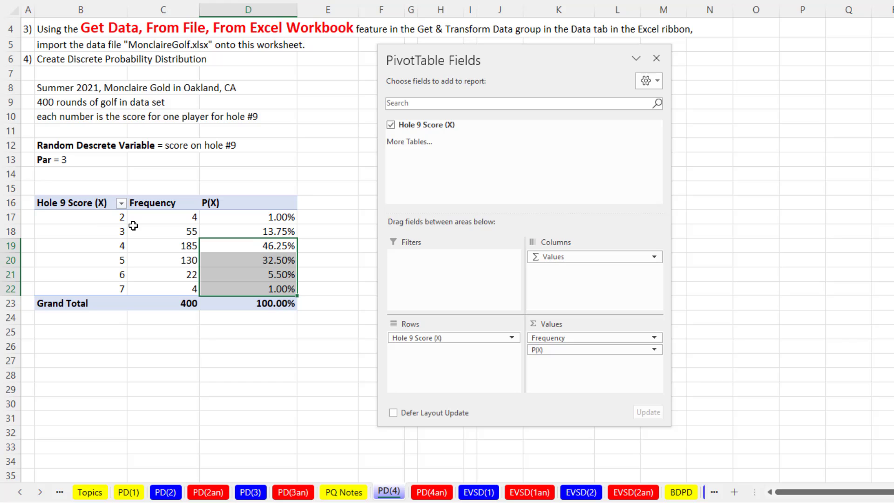
Review the PD(2an) sheet's distribution and inspect the SEQUENCE formula in D16 without changing it.
left_click(212, 494)
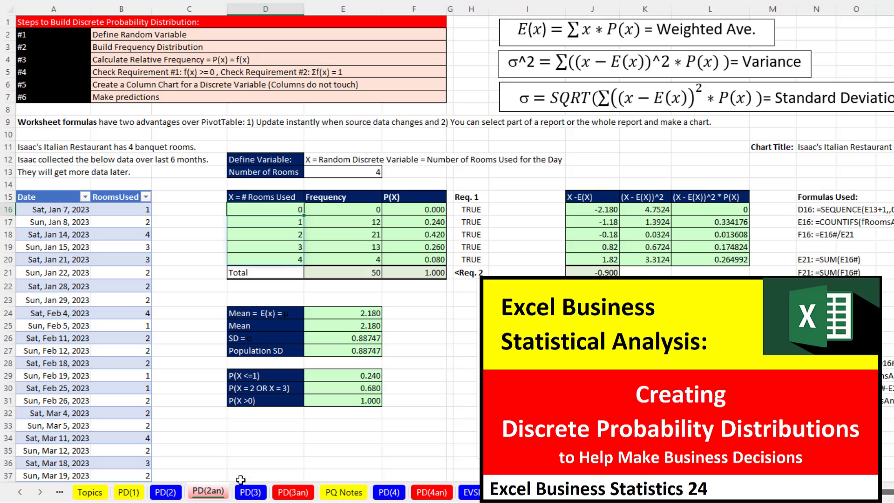
double_click(296, 210)
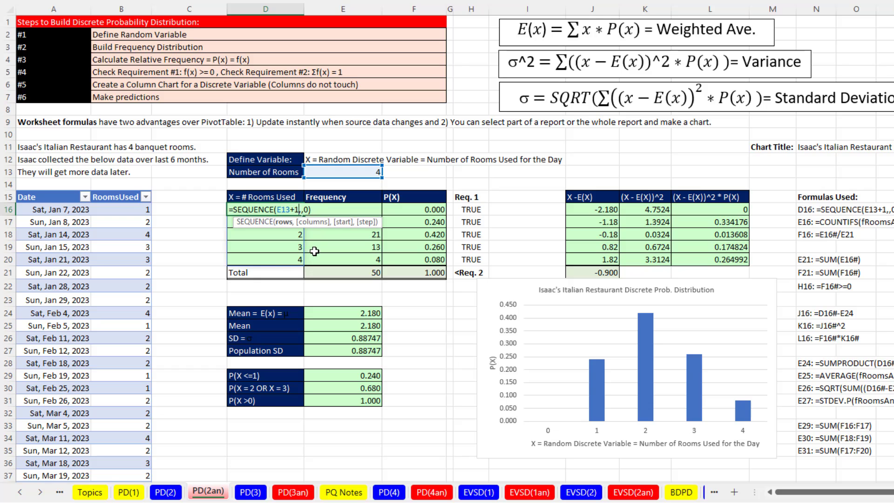
key("Escape")
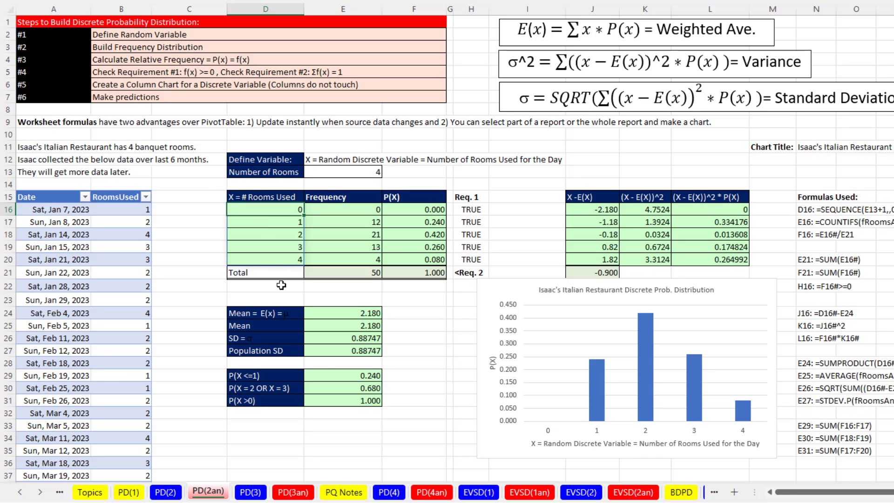
Go back to the PD(4) sheet showing golf scores 2–7 with 400 total frequencies.
left_click(389, 492)
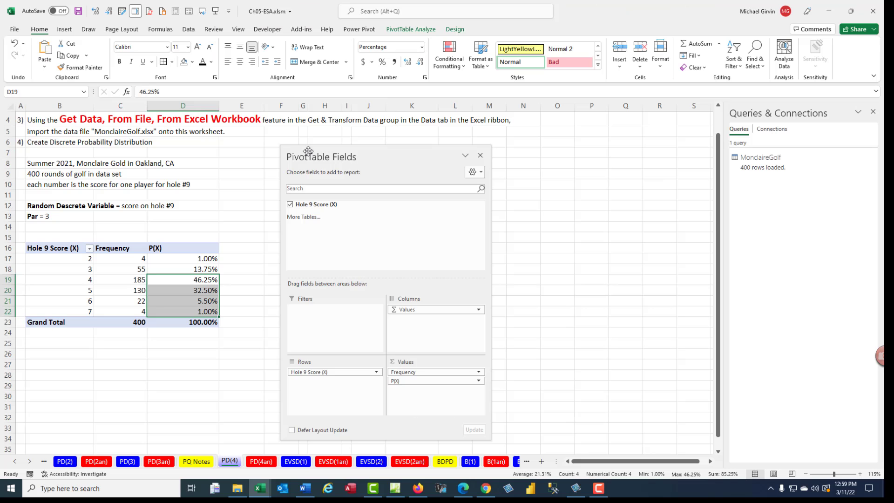
Dock the PivotTable Fields pane on the right to reveal the summary table, and show the MonclaireGolf query.
left_click_drag(532, 56, 601, 72)
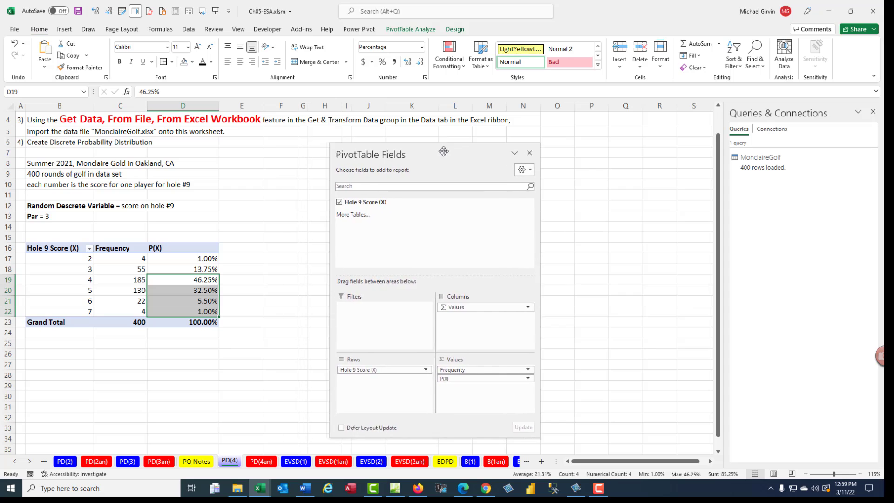
left_click_drag(444, 152, 780, 115)
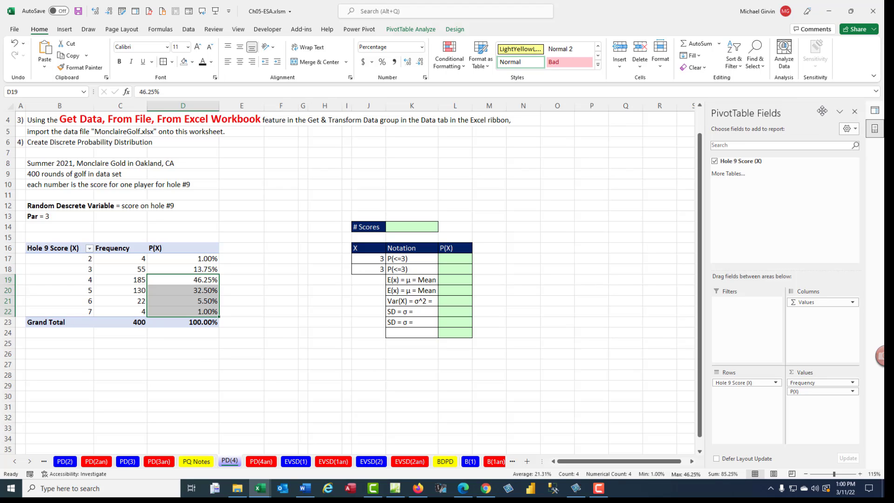
left_click(874, 110)
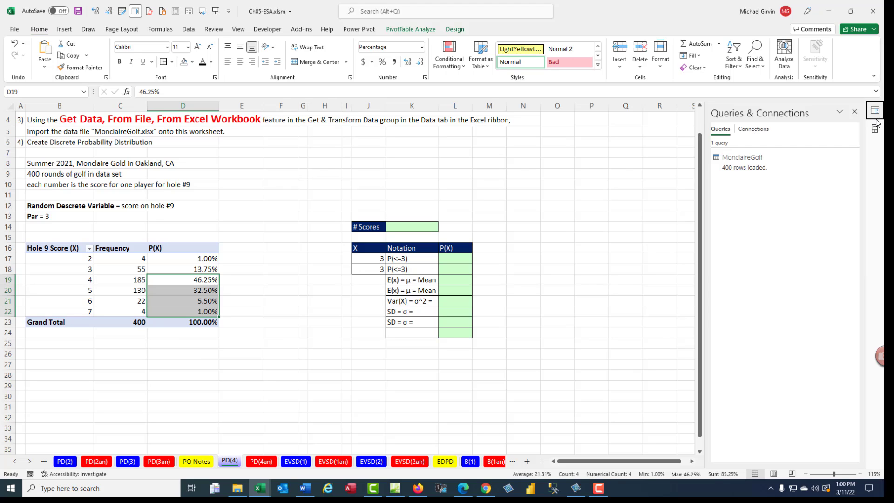
left_click(877, 128)
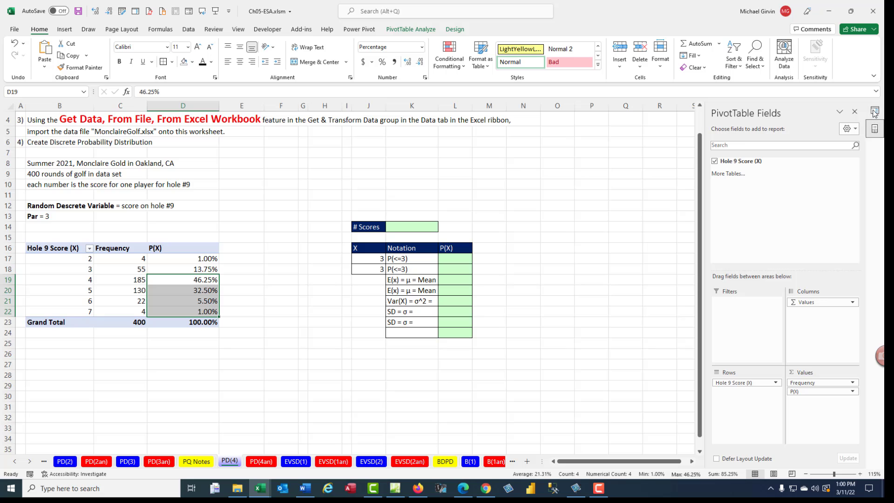
left_click(875, 110)
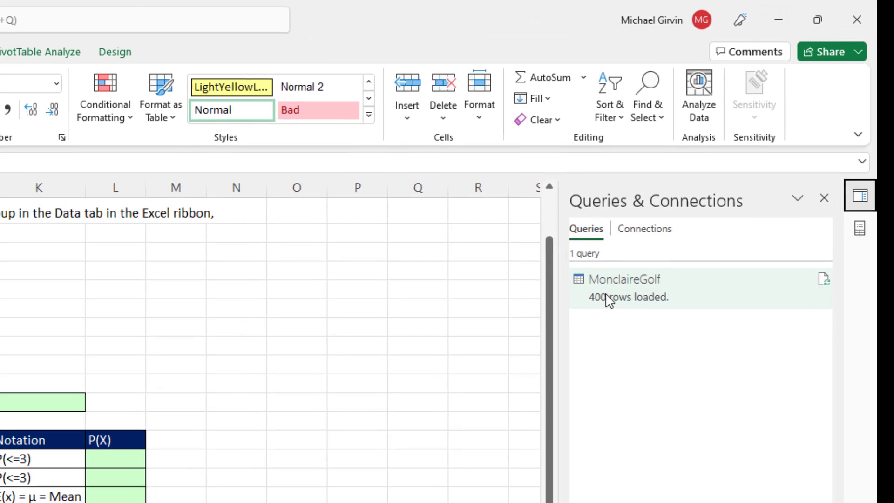
mouse_move(733, 168)
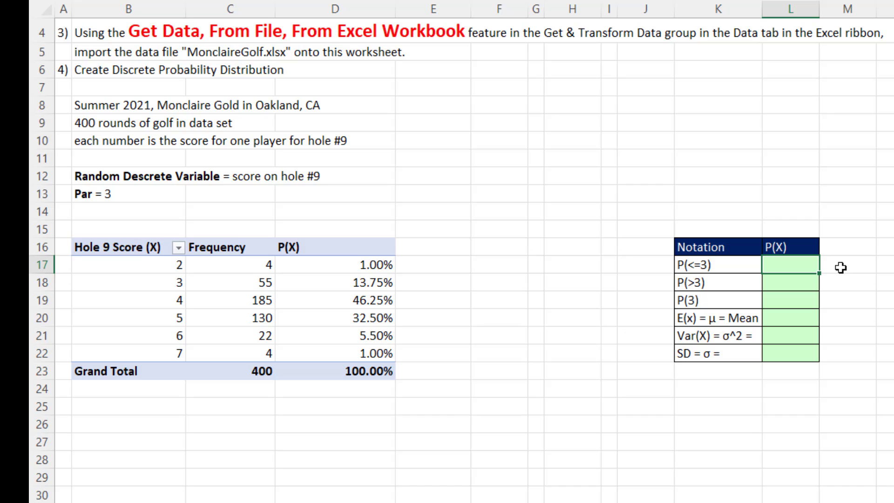
AutoSum the P(X) values to get P(<=3) of 14.75% and P(>3) of 85.25%.
key("alt+equal")
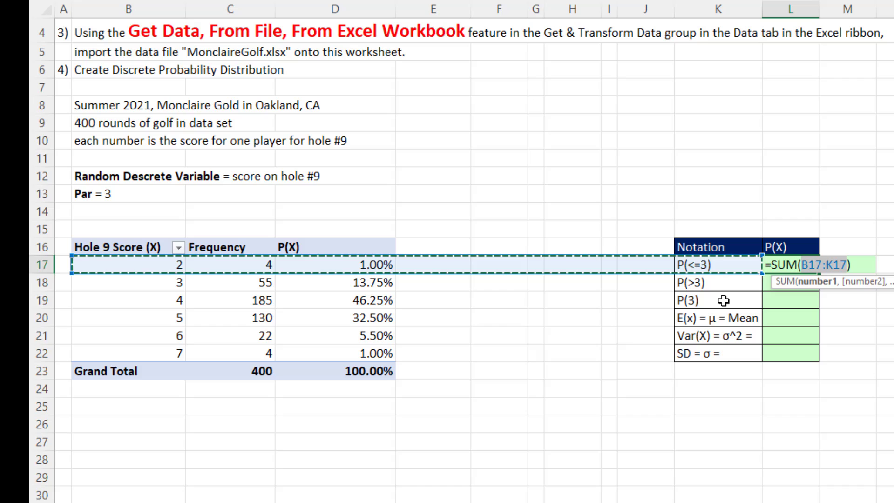
left_click_drag(372, 266, 370, 284)
key("Return")
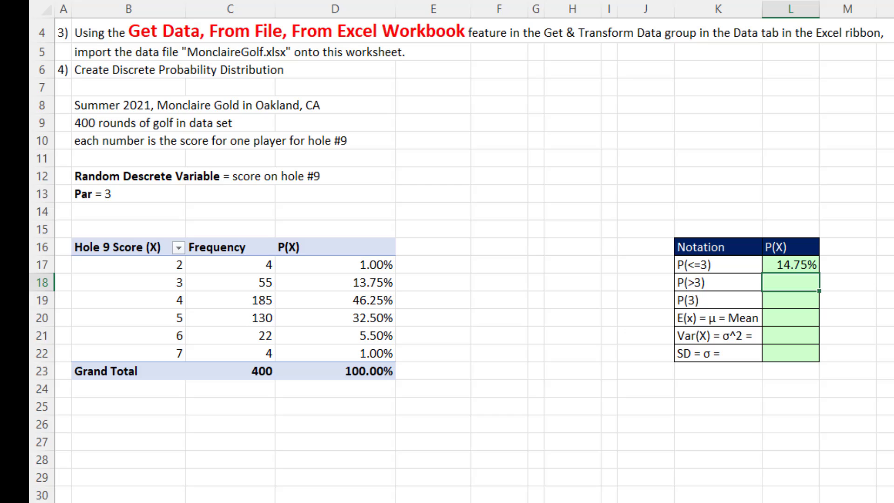
key("alt+equal")
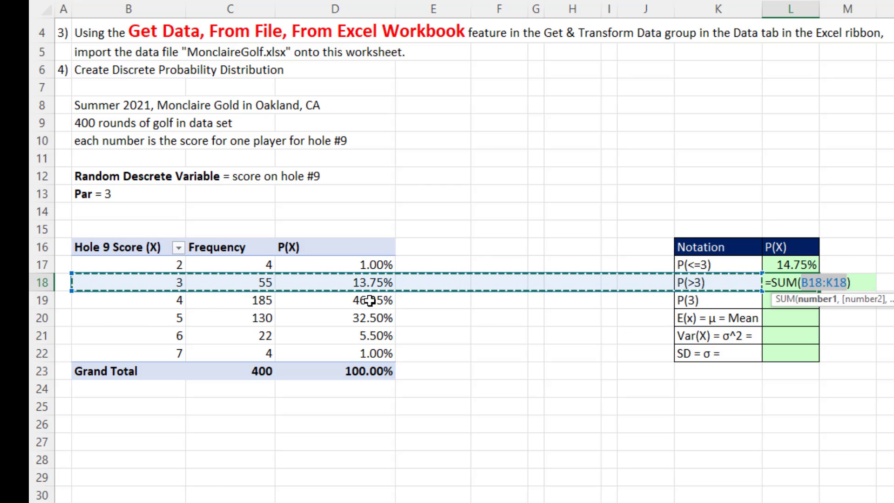
left_click_drag(370, 301, 367, 319)
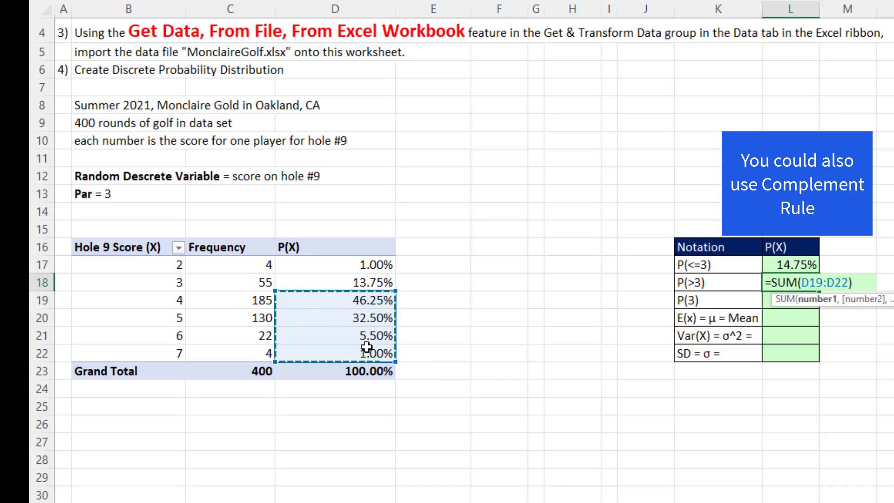
key("Return")
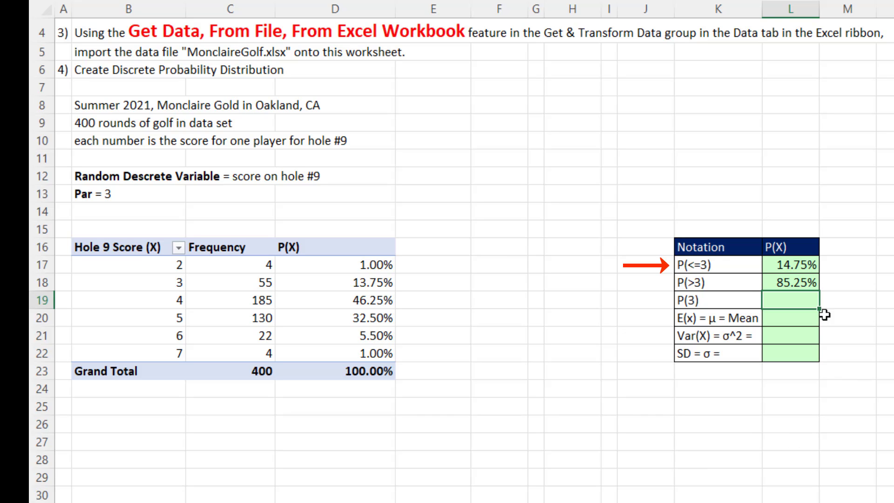
Link P(3) in L19 to the score-3 probability in D18, giving 13.75%.
left_click(807, 262)
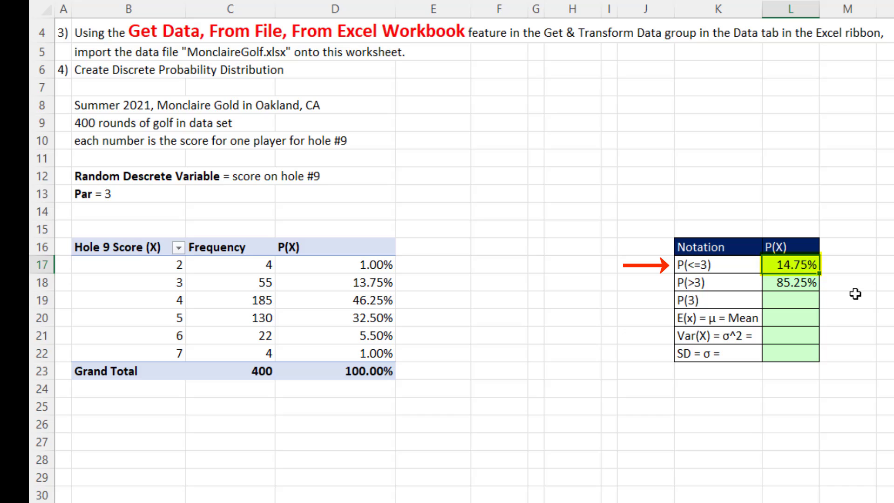
key("Down")
key("Down")
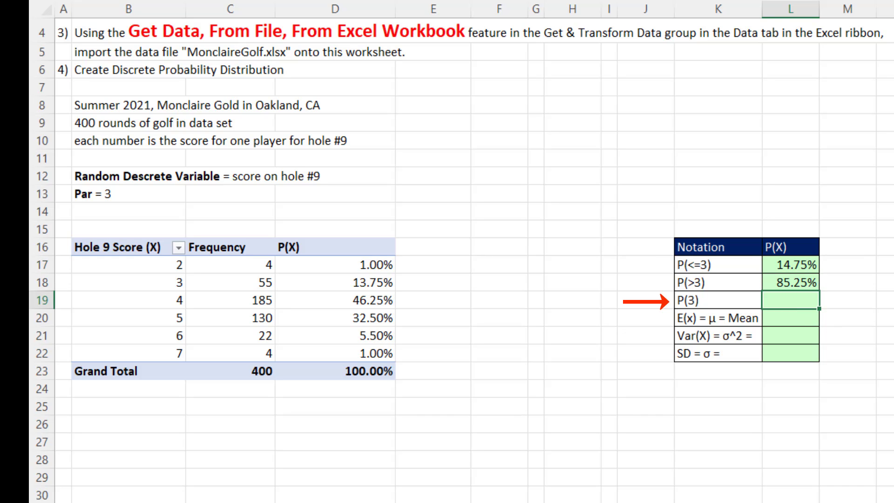
type("=")
left_click(370, 283)
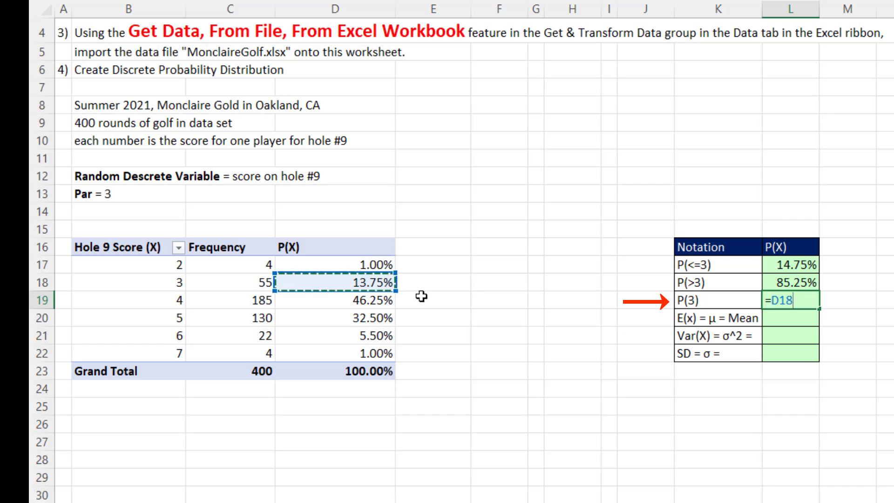
key("Return")
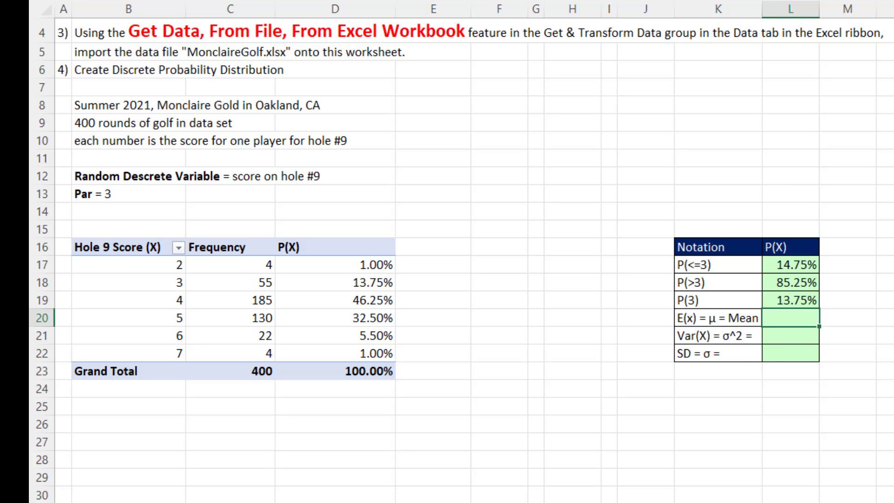
Enter =SUMPRODUCT(B17:B22,D17:D22) in L20 for a mean E(x) of 4.3075.
type("=sump")
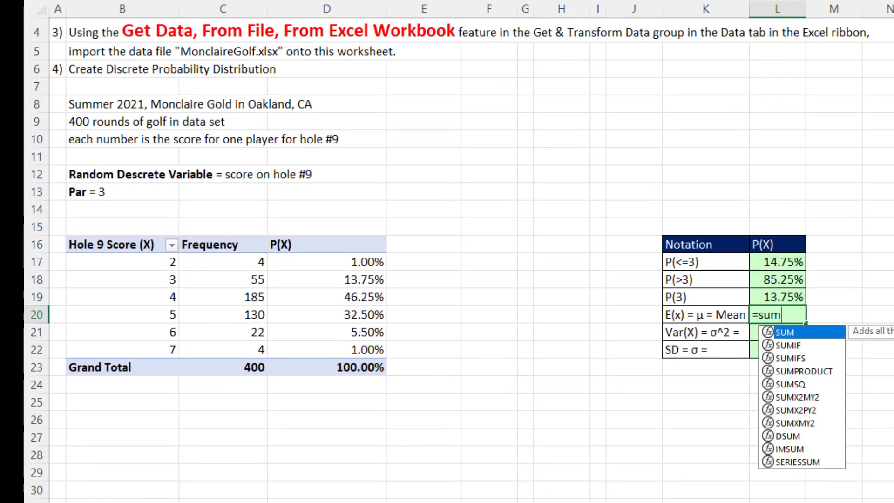
key("Tab")
left_click_drag(139, 250, 138, 333)
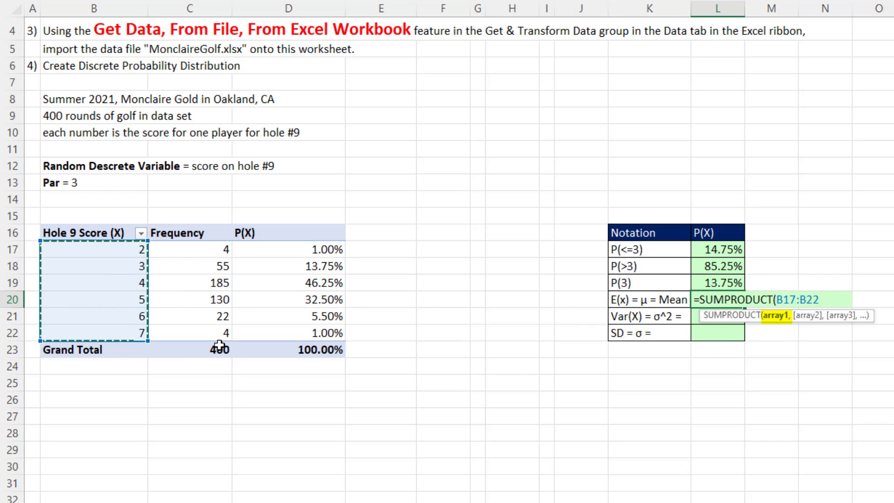
type(",")
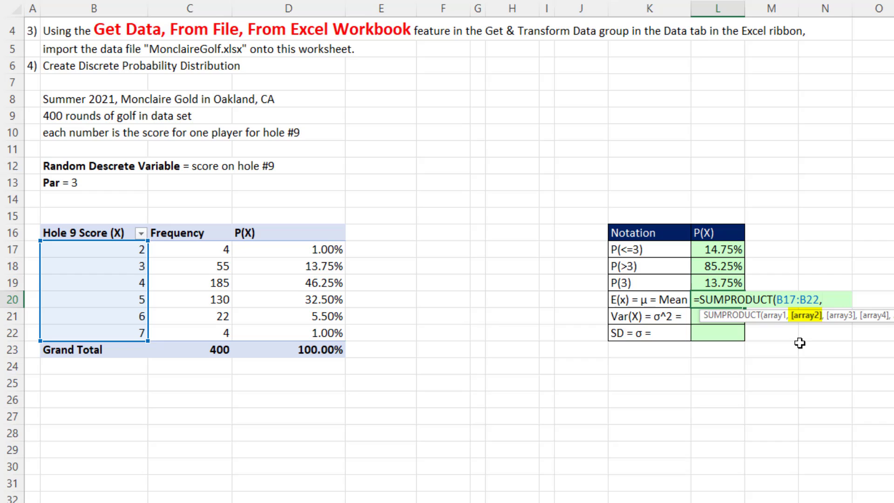
left_click_drag(284, 249, 279, 333)
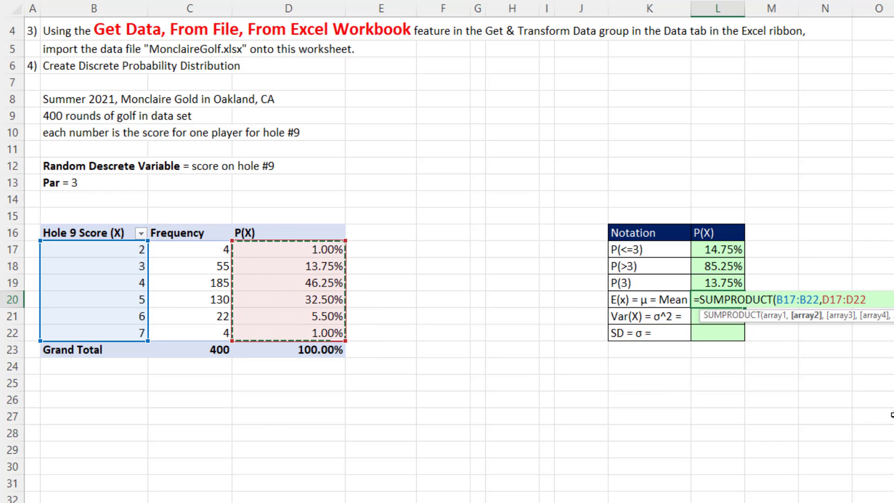
type(")")
key("Return")
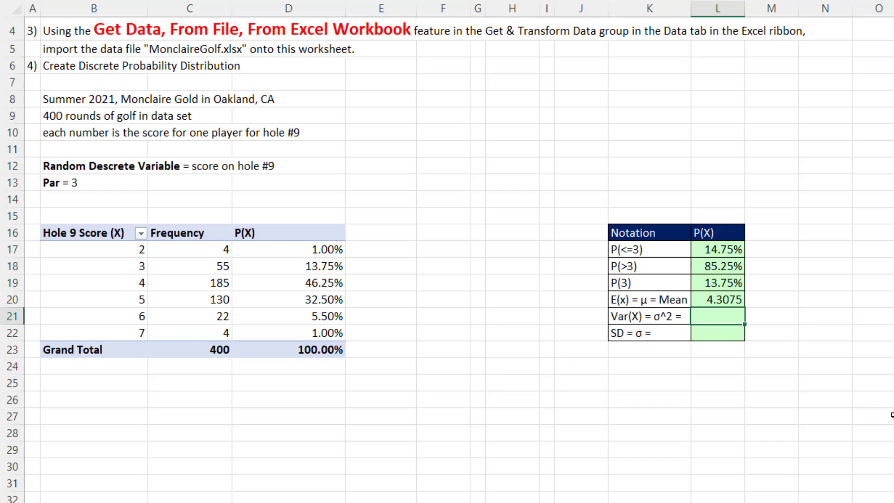
In L21, compute the squared deviations of scores B17:B22 from the mean in L20.
left_click(735, 334)
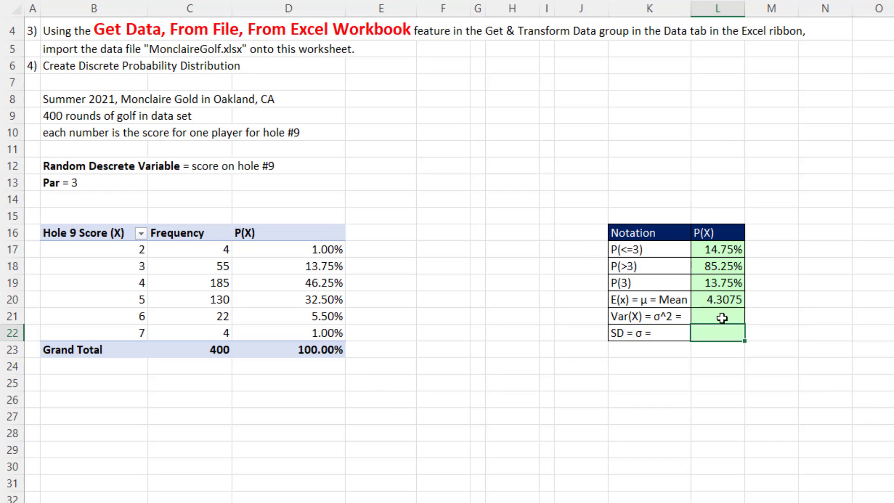
left_click(721, 318)
type("=")
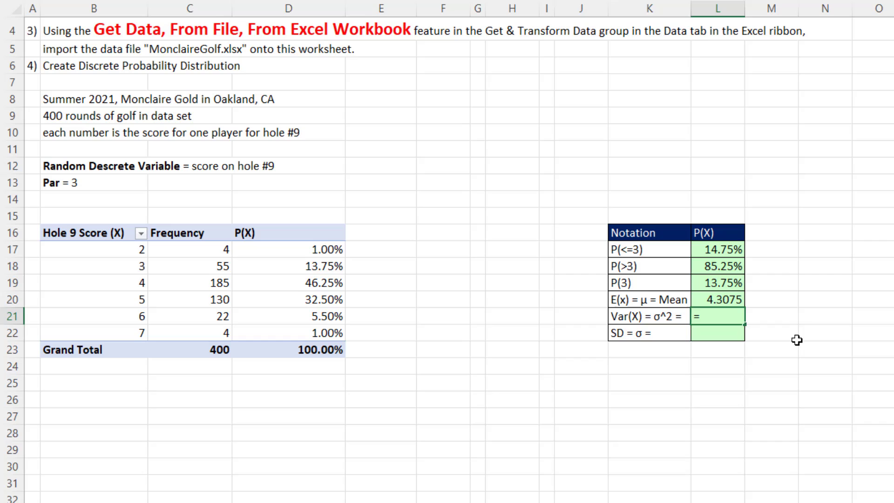
left_click_drag(123, 249, 116, 329)
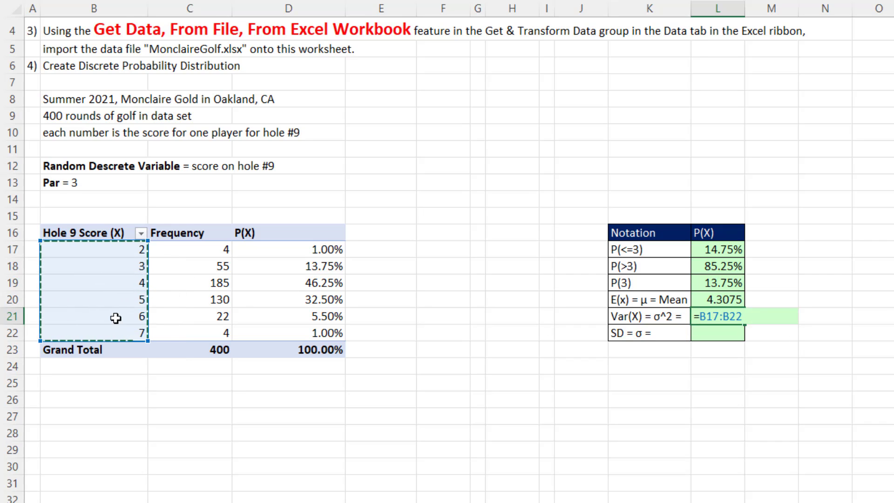
type("-")
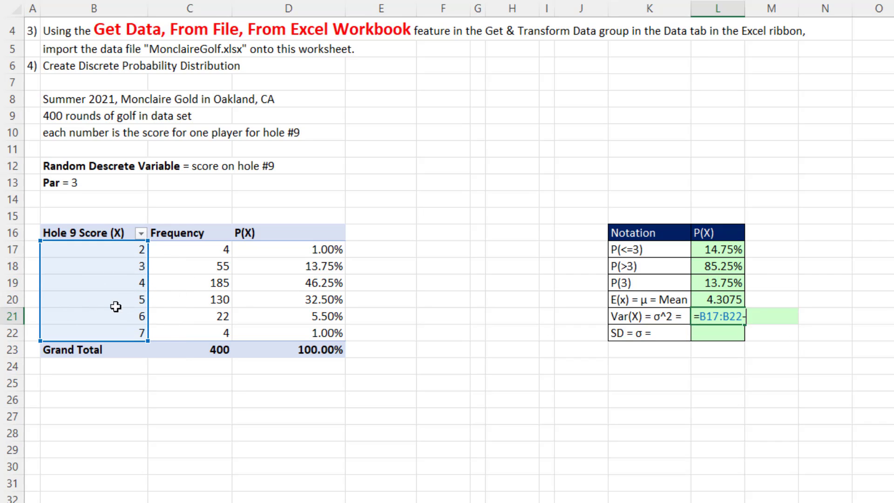
left_click(716, 301)
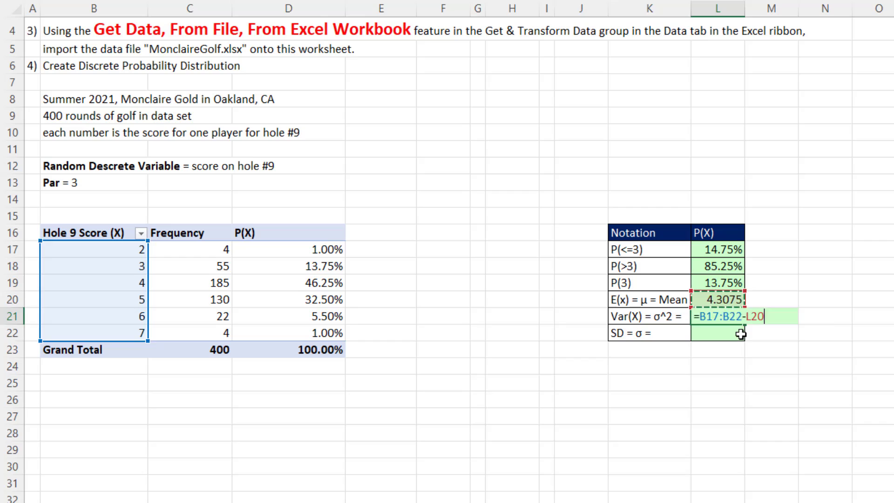
key("Return")
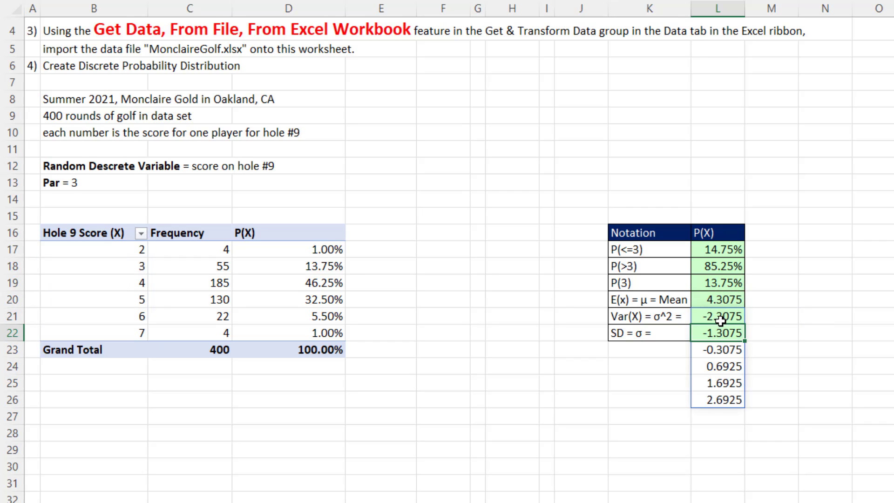
double_click(727, 318)
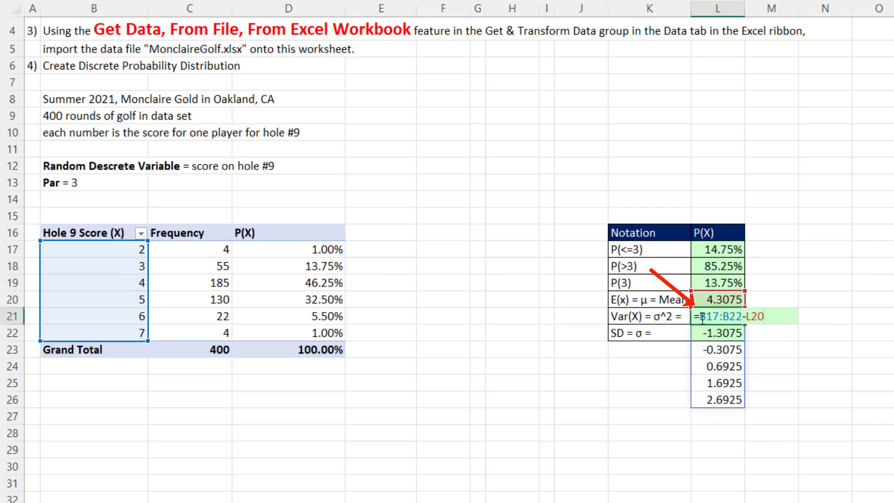
type("(")
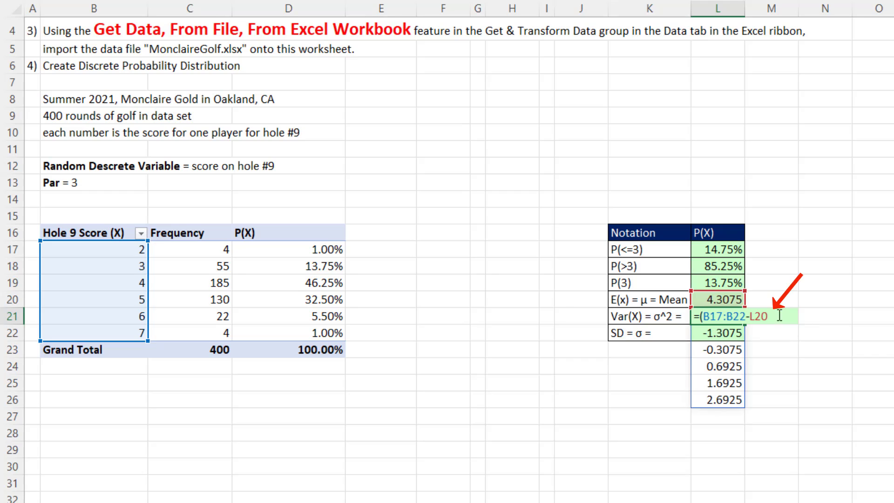
left_click(796, 314)
type(")^2")
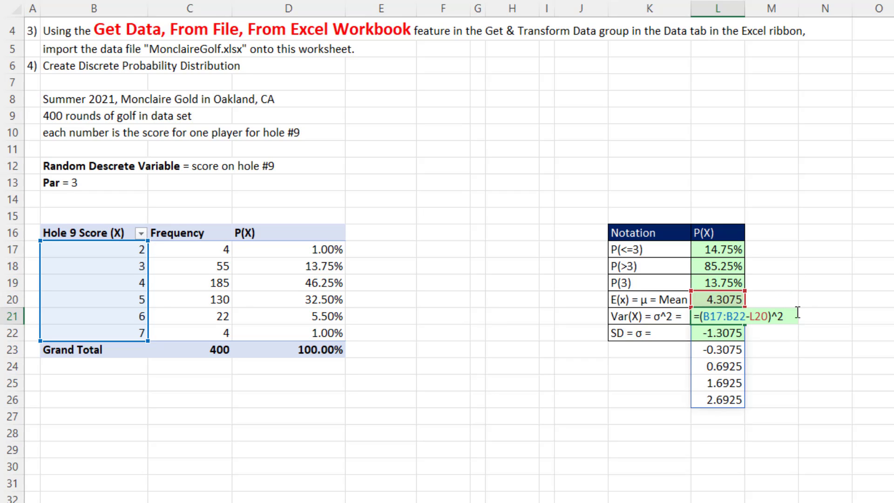
key("ctrl+Return")
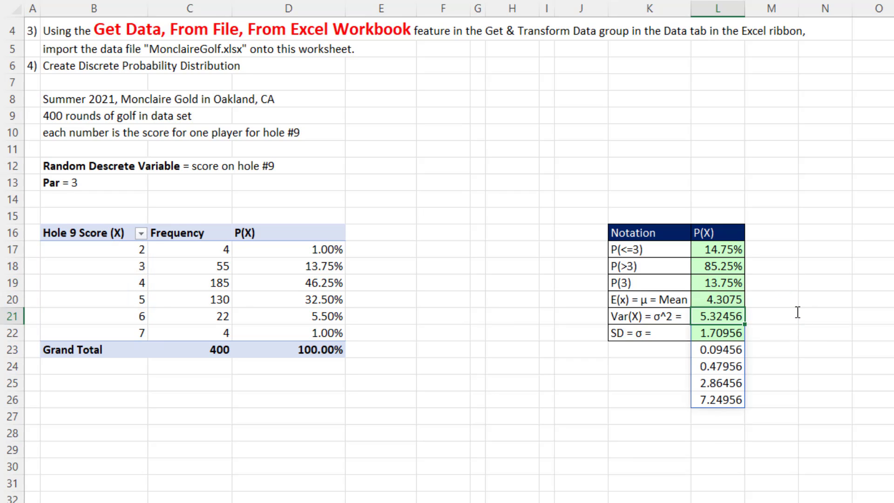
Multiply the squared deviations by probabilities D17:D22 and wrap in SUM, giving variance 0.71794.
double_click(718, 315)
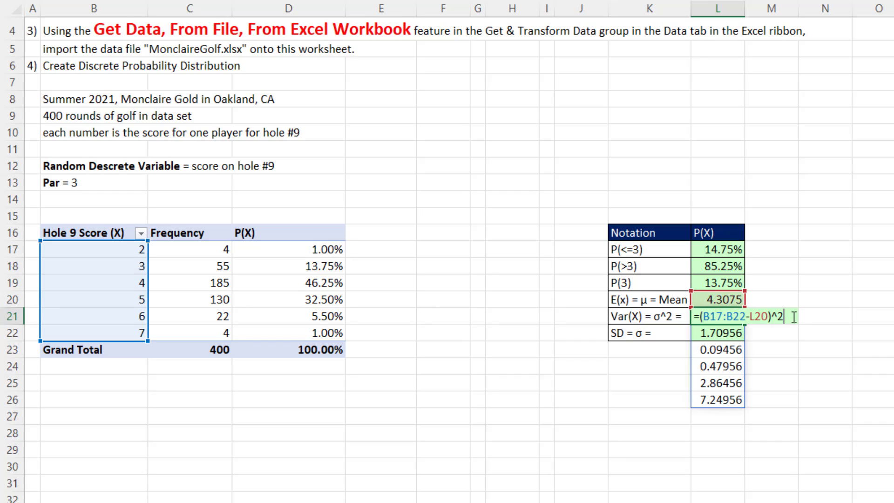
left_click_drag(286, 248, 286, 329)
key("ctrl+Return")
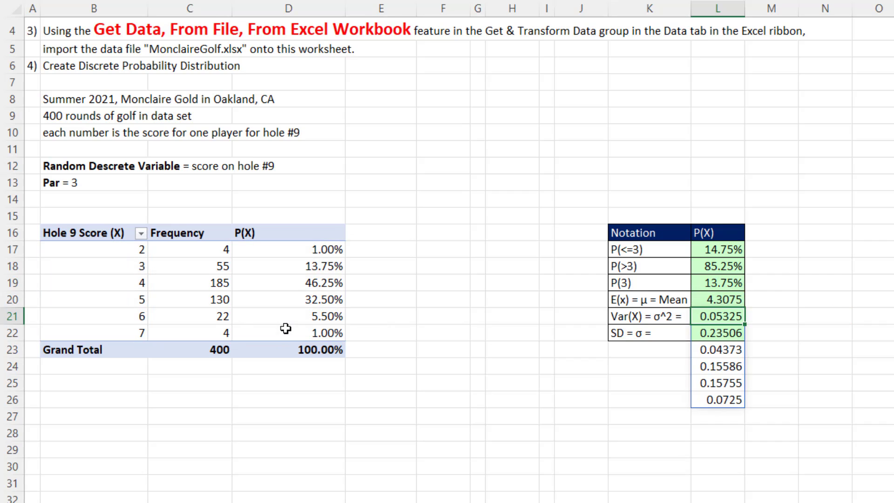
key("F2")
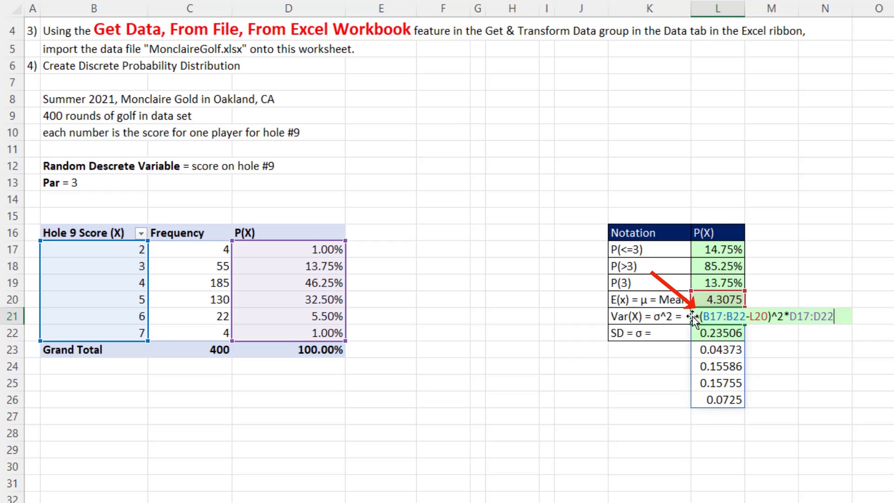
left_click(699, 317)
type("SUM")
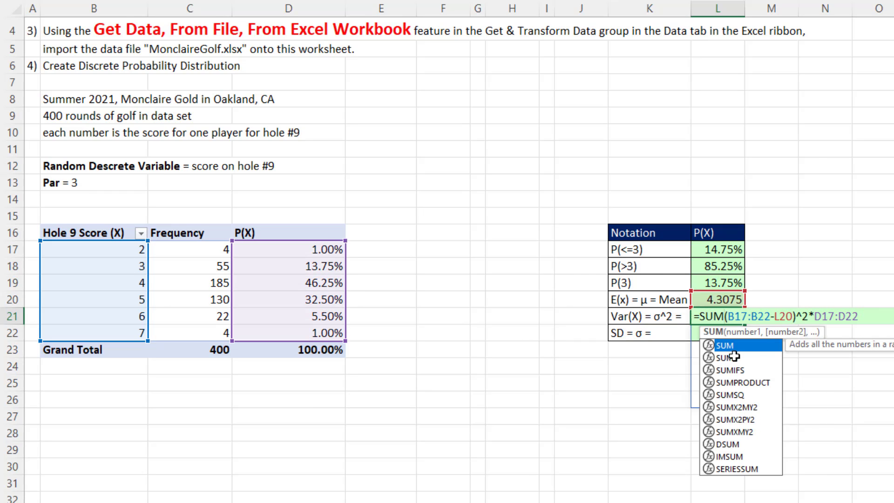
type("(")
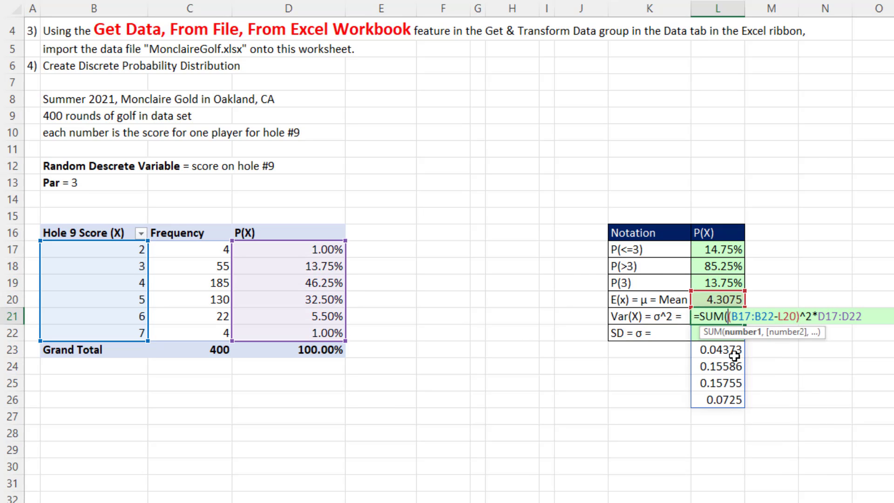
left_click(868, 318)
type(")")
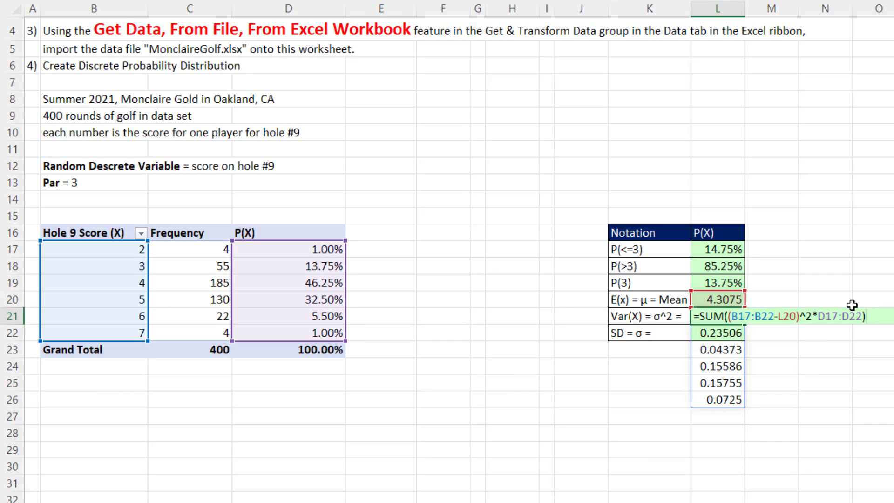
key("ctrl+Return")
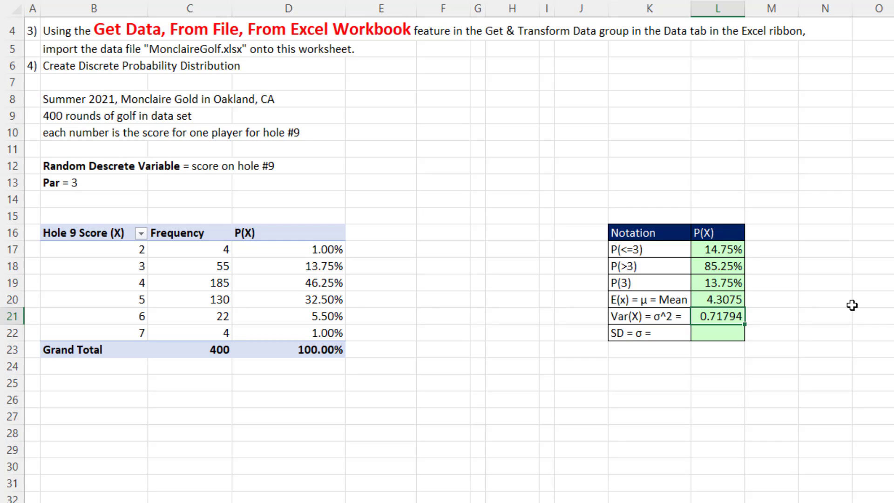
Enter =SQRT(L21) in L22 for a standard deviation of 0.84732.
key("Down")
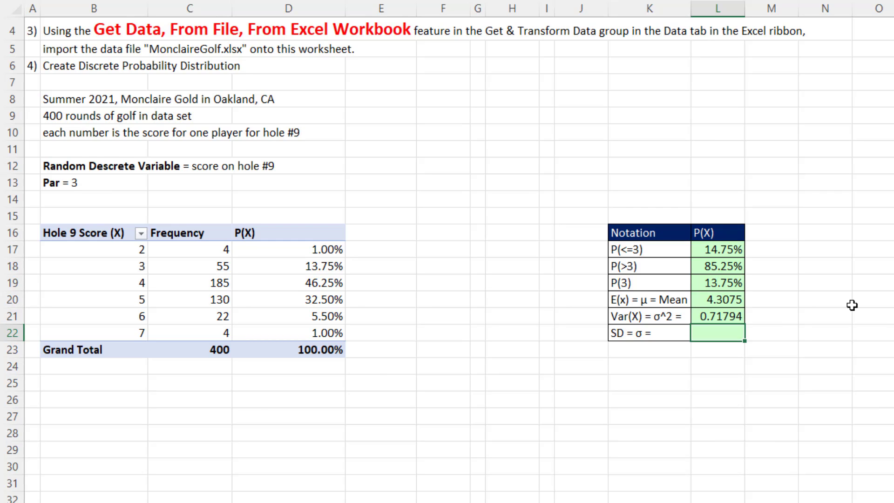
type("=sqrt")
key("Tab")
key("Up")
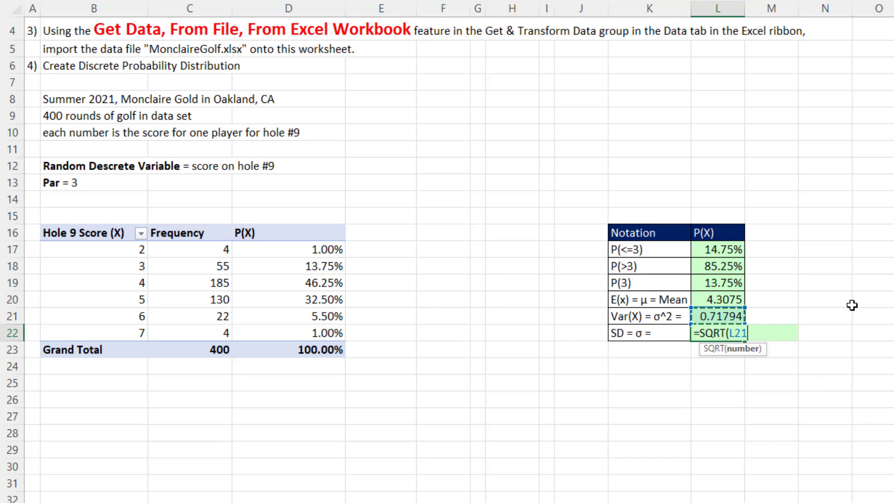
key("ctrl+Return")
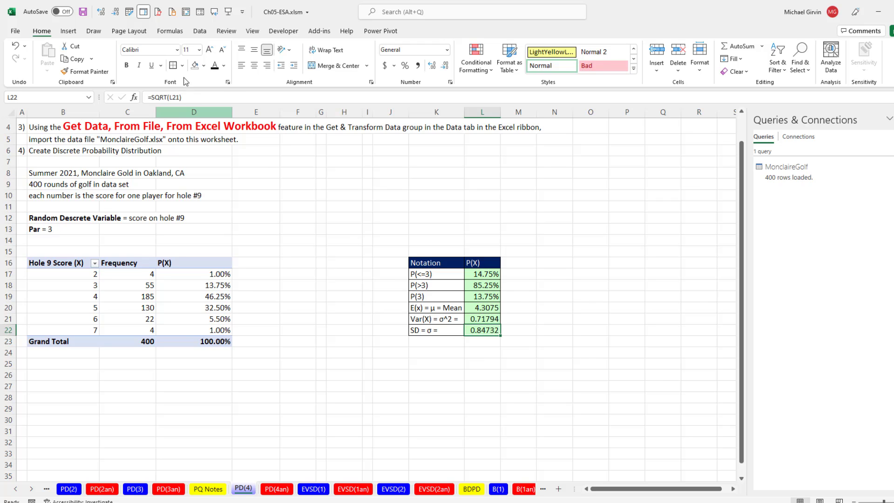
Browse the Data tab's Get Data > From File import options, then close the menus without importing.
left_click(199, 31)
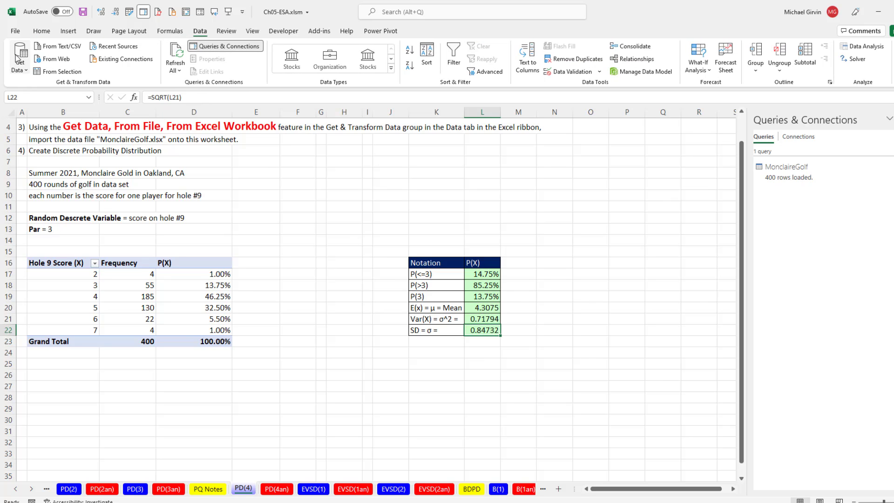
left_click(19, 57)
mouse_move(58, 88)
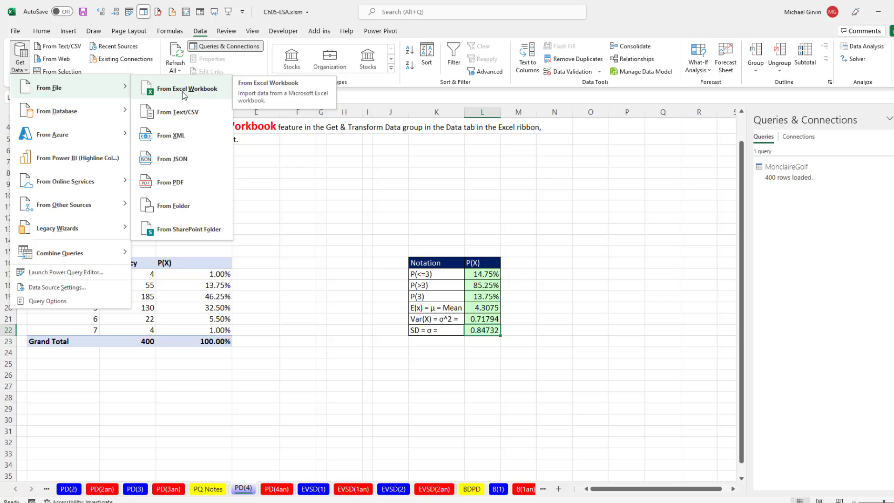
key("Escape")
key("Escape")
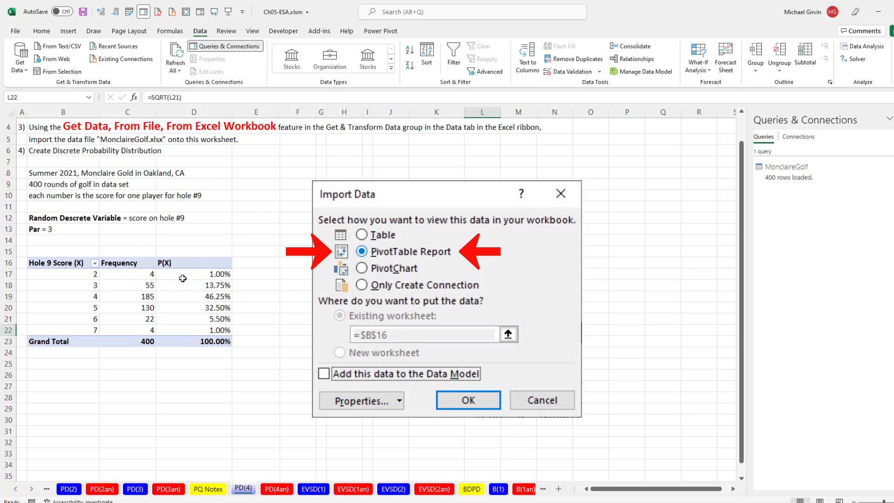